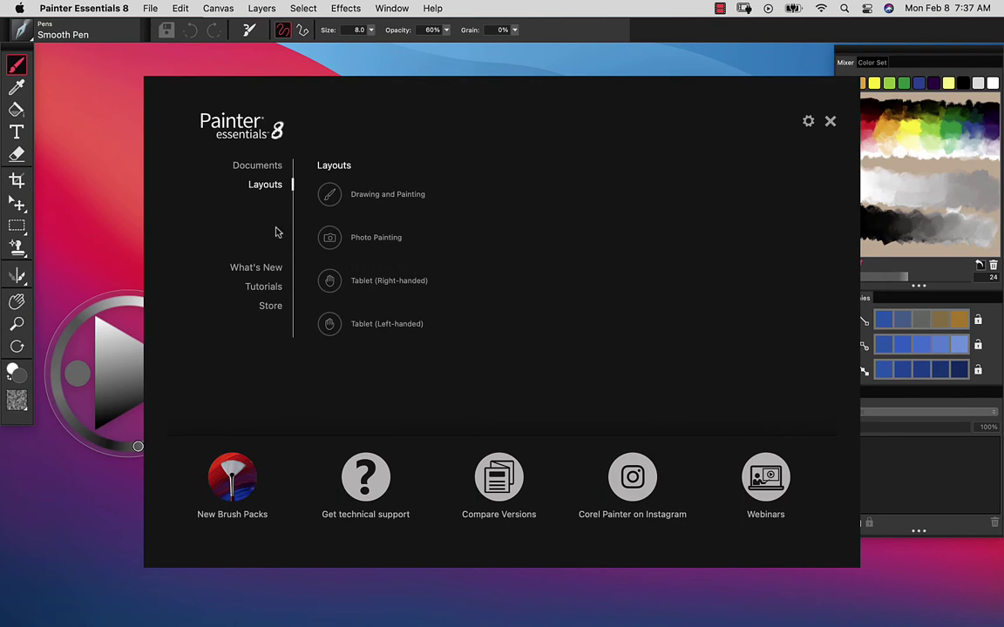
- Load the Photo Painting layout from the Welcome screen's Layouts section
{"action": "left_click", "coordinate": [365, 238]}
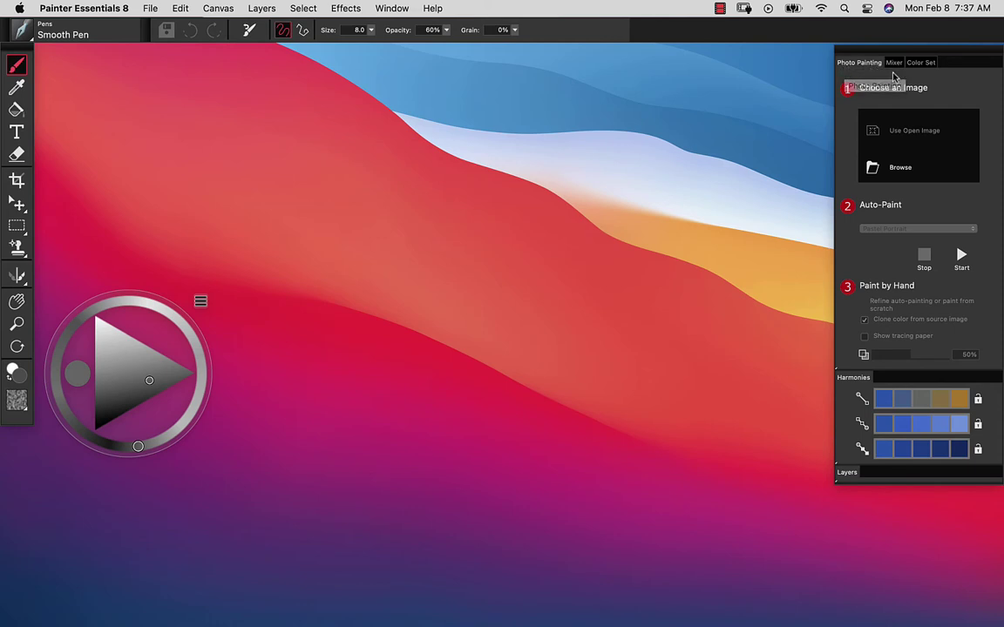
- Choose Dolphin.jpg from the Desktop as the source image for a new blank canvas
{"action": "left_click", "coordinate": [873, 171]}
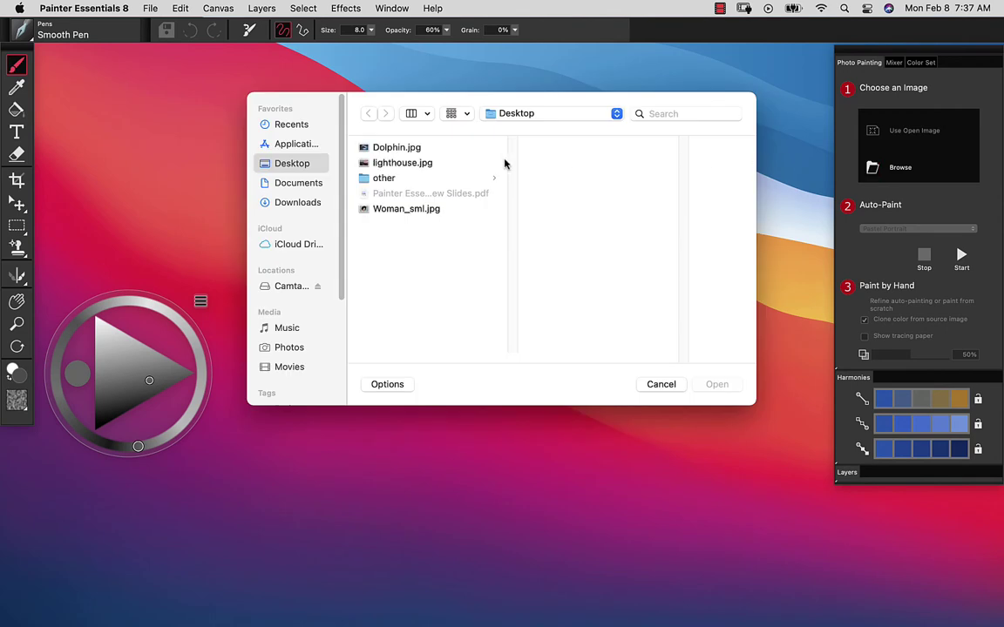
{"action": "left_click", "coordinate": [433, 147]}
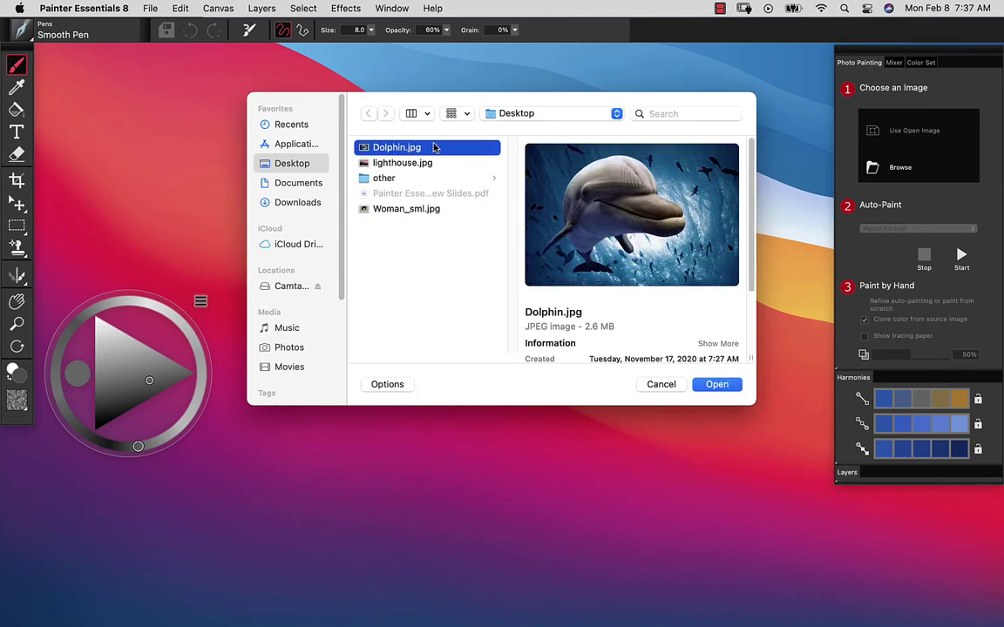
{"action": "left_click", "coordinate": [714, 384]}
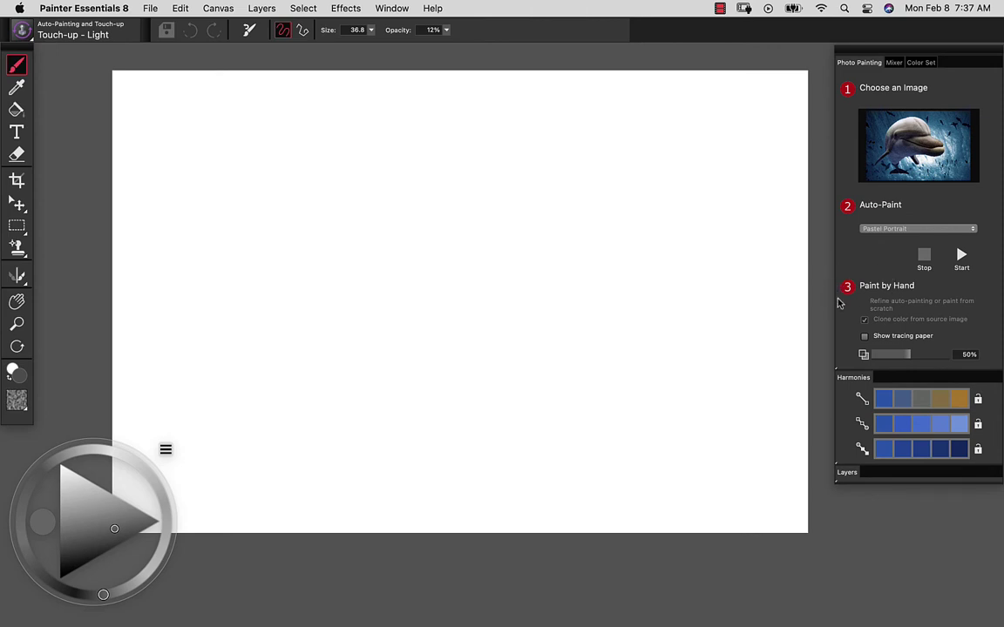
- Preview the dolphin as tracing paper, drop its opacity to 0%, then hide it
{"action": "left_click", "coordinate": [864, 338]}
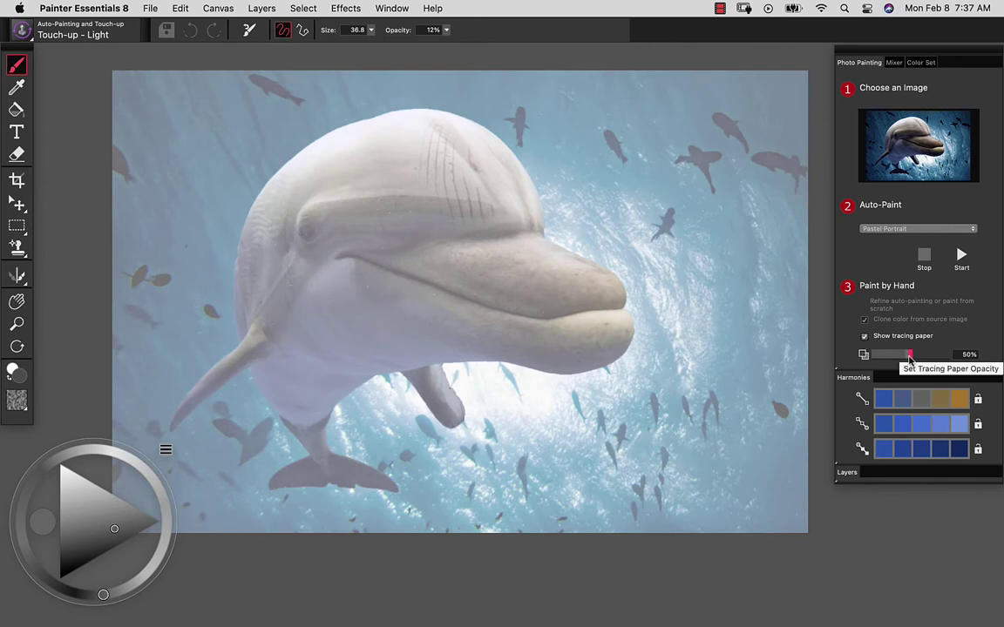
{"action": "mouse_move", "coordinate": [909, 359]}
{"action": "left_mouse_down"}
{"action": "mouse_move", "coordinate": [938, 362]}
{"action": "mouse_move", "coordinate": [877, 356]}
{"action": "left_mouse_up"}
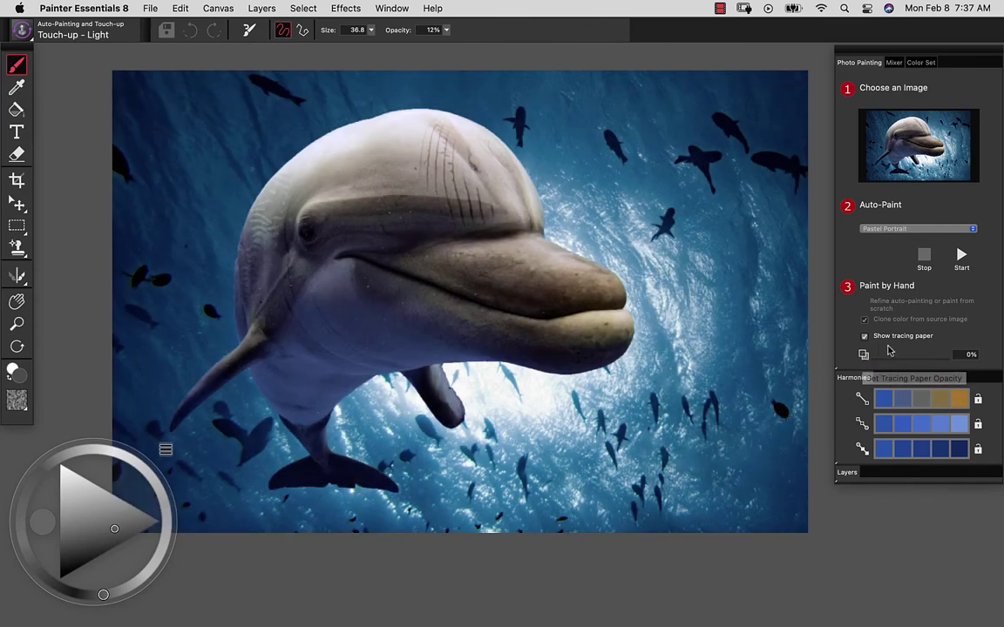
{"action": "mouse_move", "coordinate": [868, 355]}
{"action": "left_mouse_down"}
{"action": "mouse_move", "coordinate": [935, 361]}
{"action": "mouse_move", "coordinate": [865, 352]}
{"action": "left_mouse_up"}
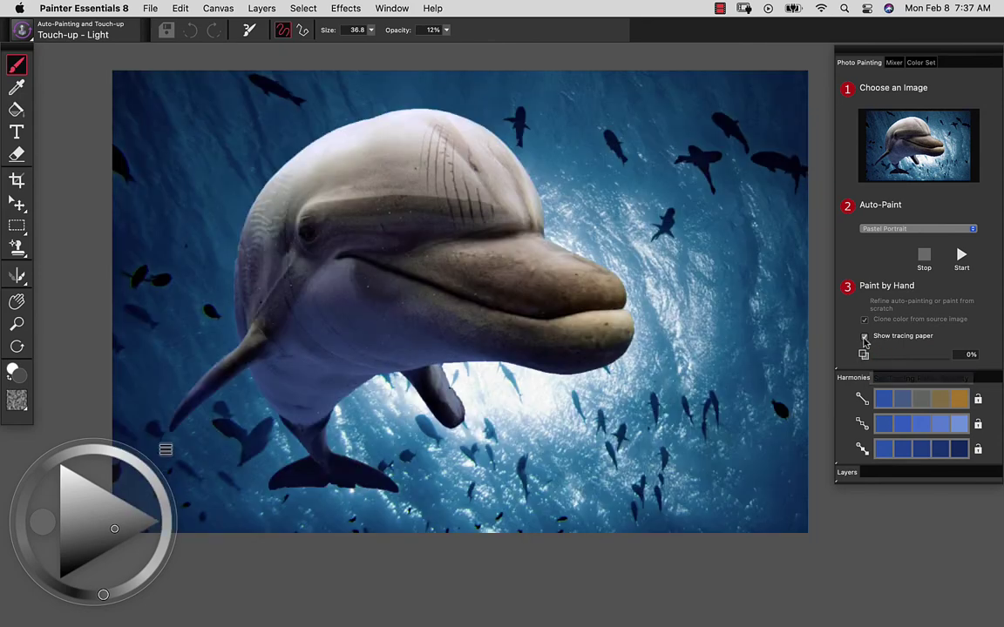
{"action": "left_click", "coordinate": [864, 337]}
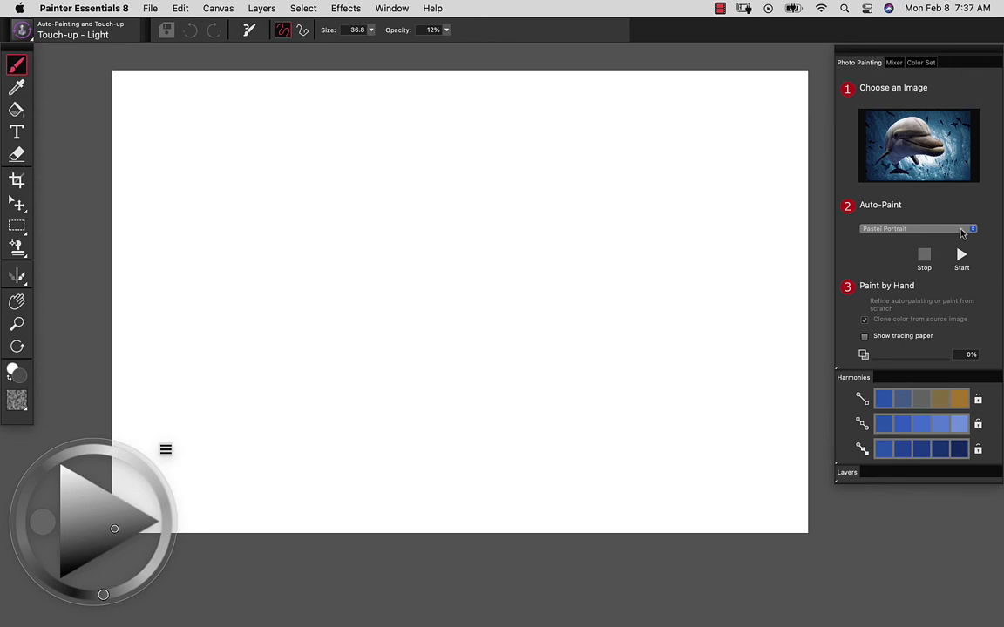
- Run auto-paint on the dolphin using the Pastel Portrait style
{"action": "left_click", "coordinate": [962, 230]}
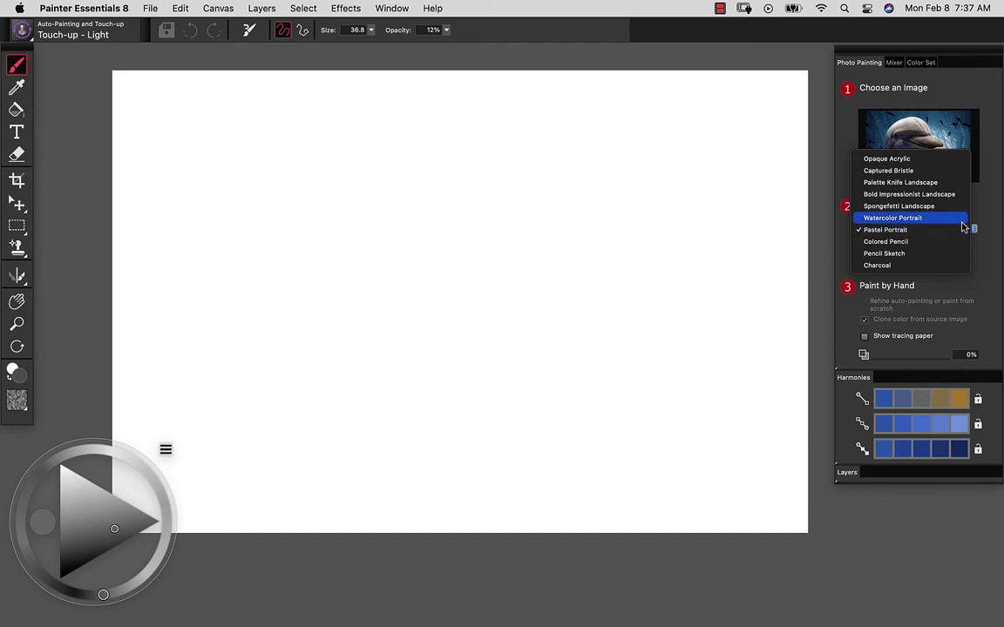
{"action": "left_click", "coordinate": [921, 232]}
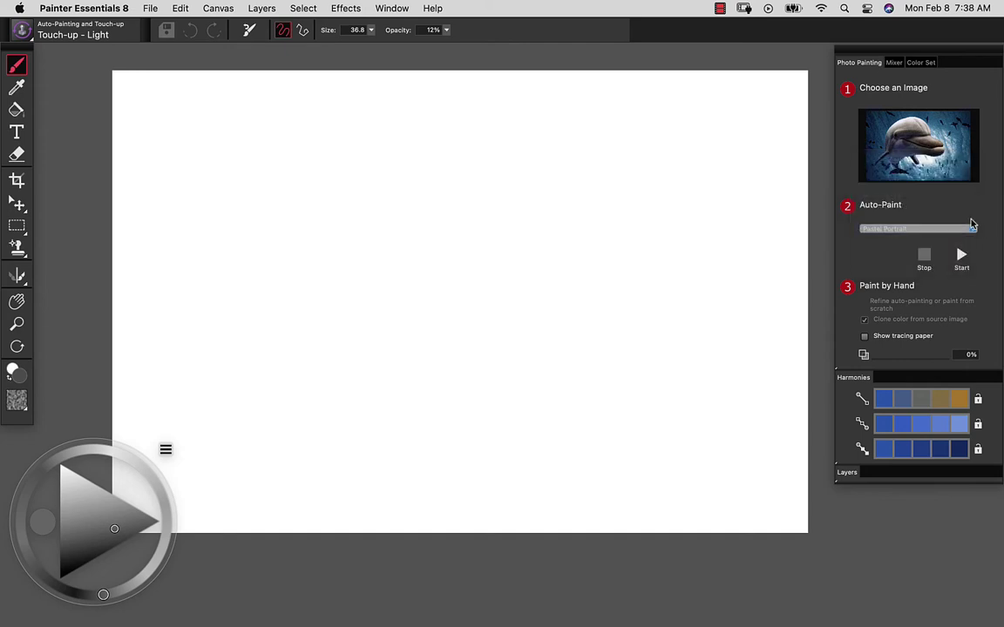
{"action": "left_click", "coordinate": [961, 258]}
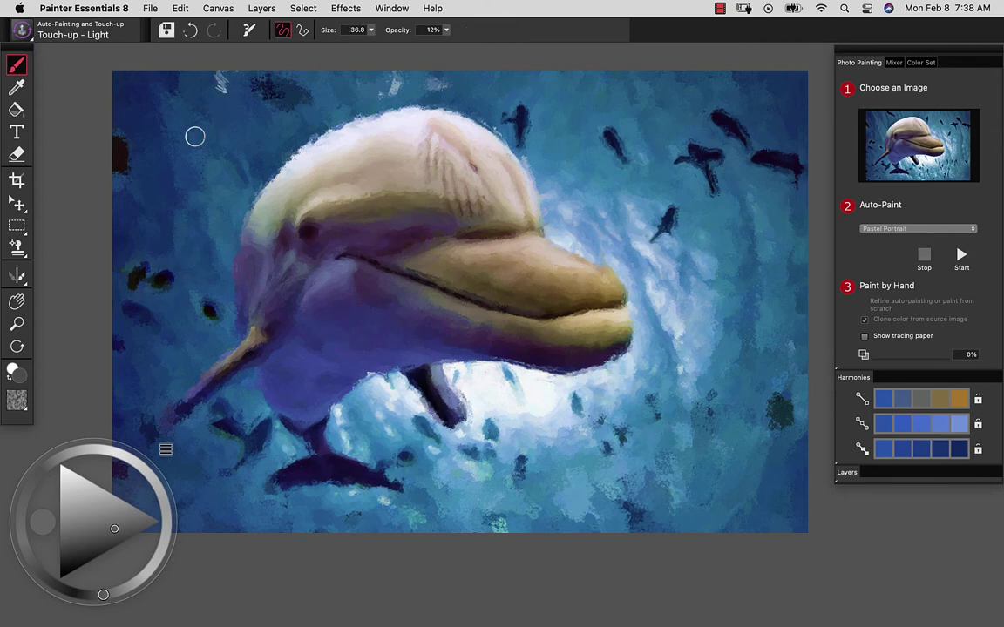
- Select the Touch-up - Light brush and enlarge it
{"action": "left_click", "coordinate": [23, 33]}
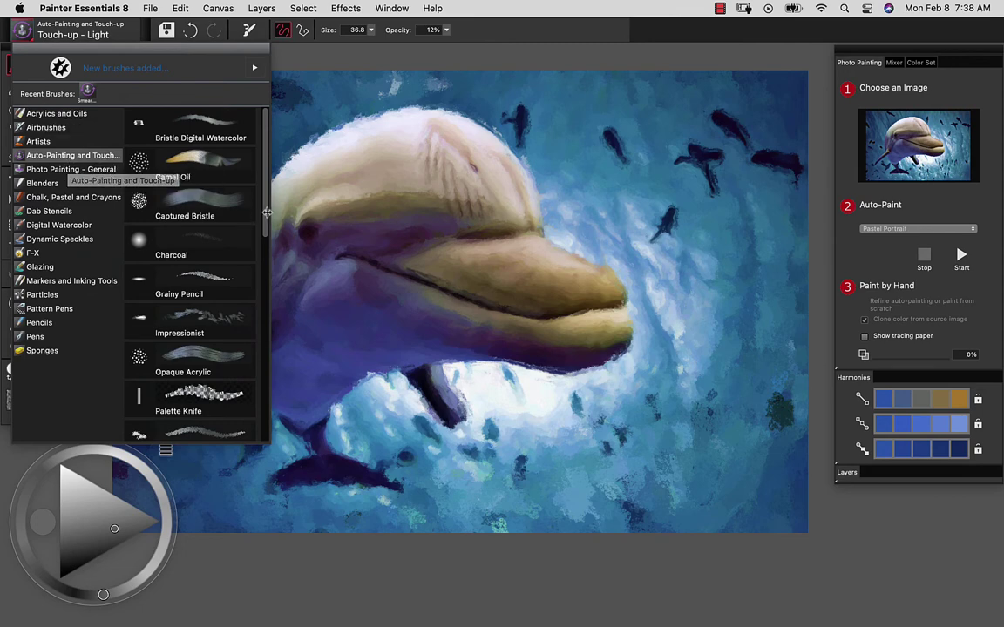
{"action": "scroll", "coordinate": [201, 244], "scroll_direction": "down", "scroll_amount": 10}
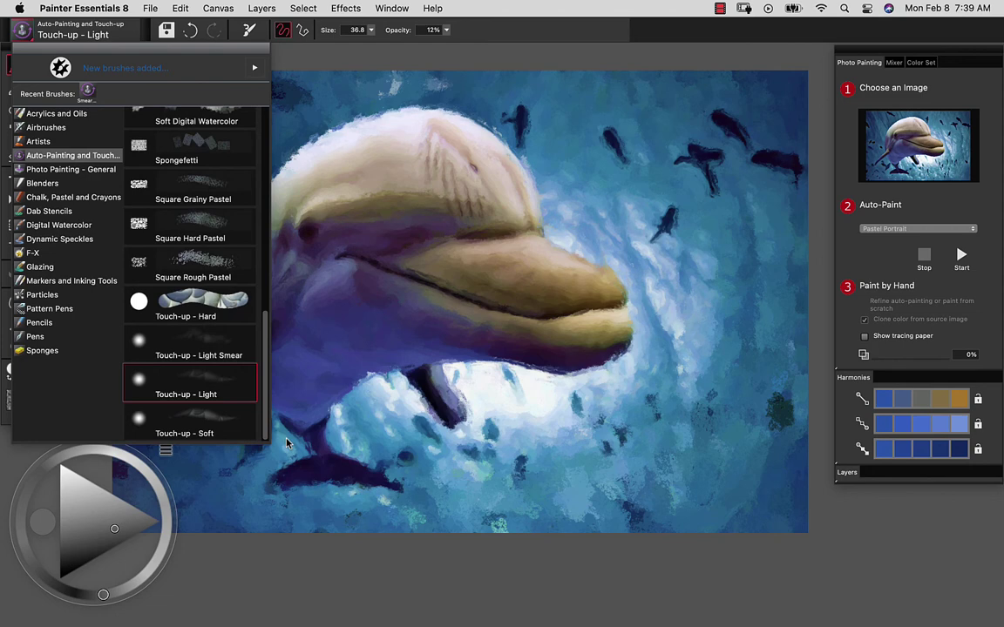
{"action": "left_click", "coordinate": [252, 392]}
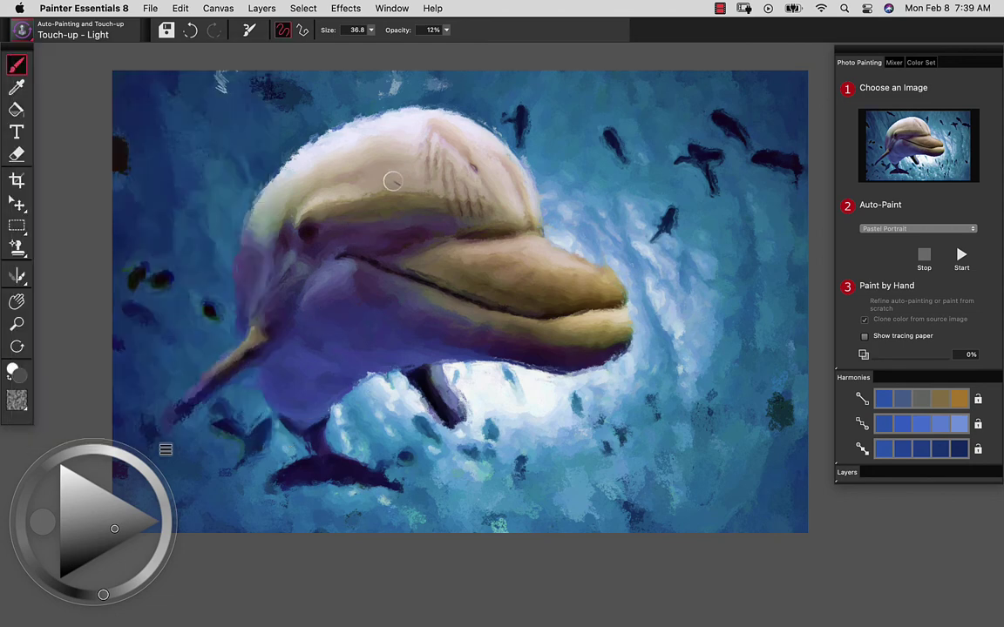
{"action": "key", "text": "bracketright"}
{"action": "key", "text": "bracketright"}
{"action": "key", "text": "bracketright"}
{"action": "key", "text": "bracketright"}
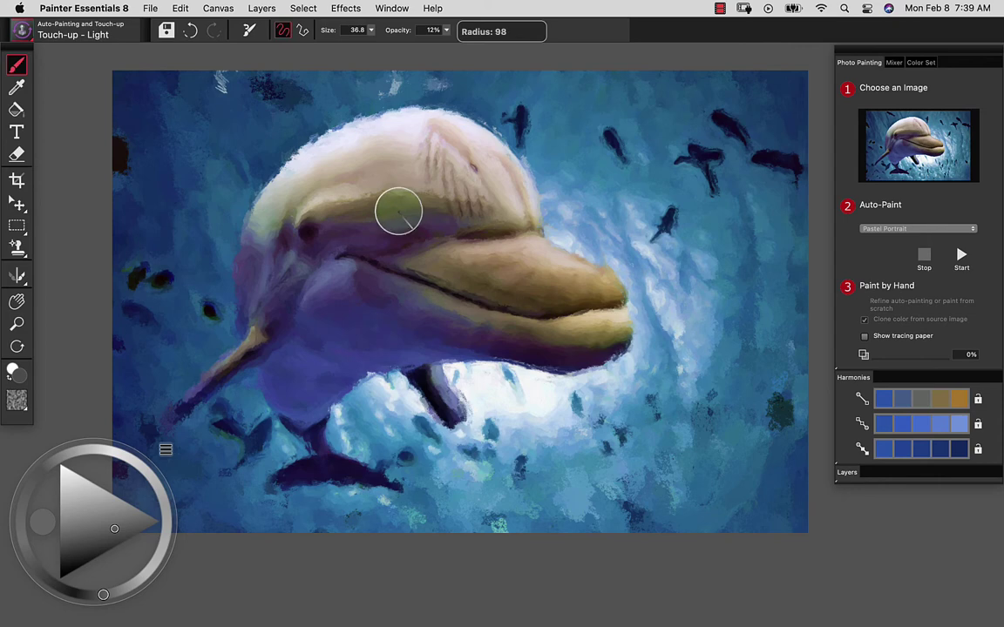
- Zoom in on the dolphin's head and paint light touch-up strokes across its top
{"action": "left_click", "coordinate": [17, 324]}
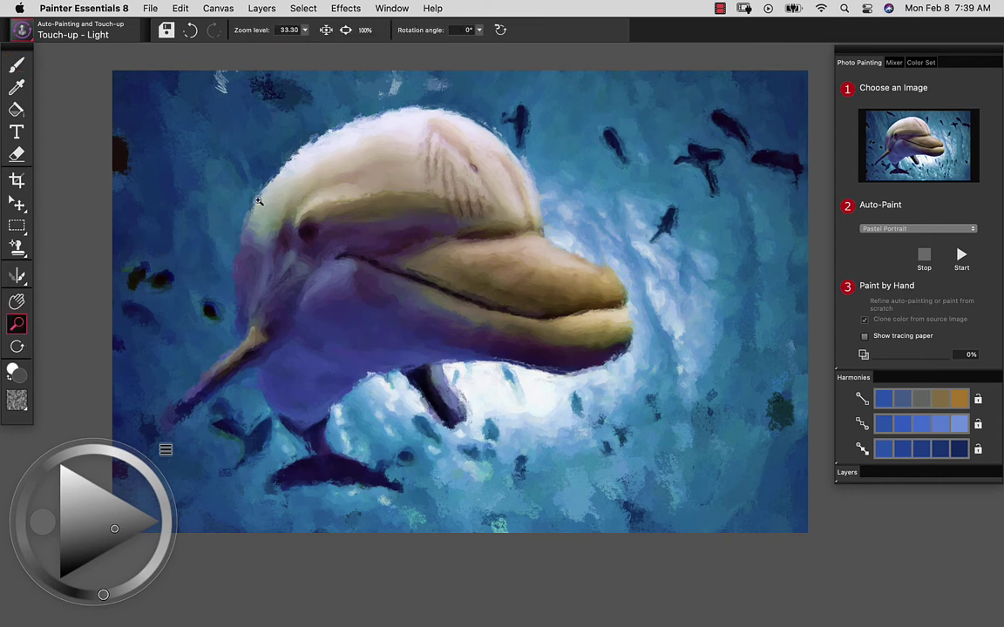
{"action": "left_click", "coordinate": [418, 161]}
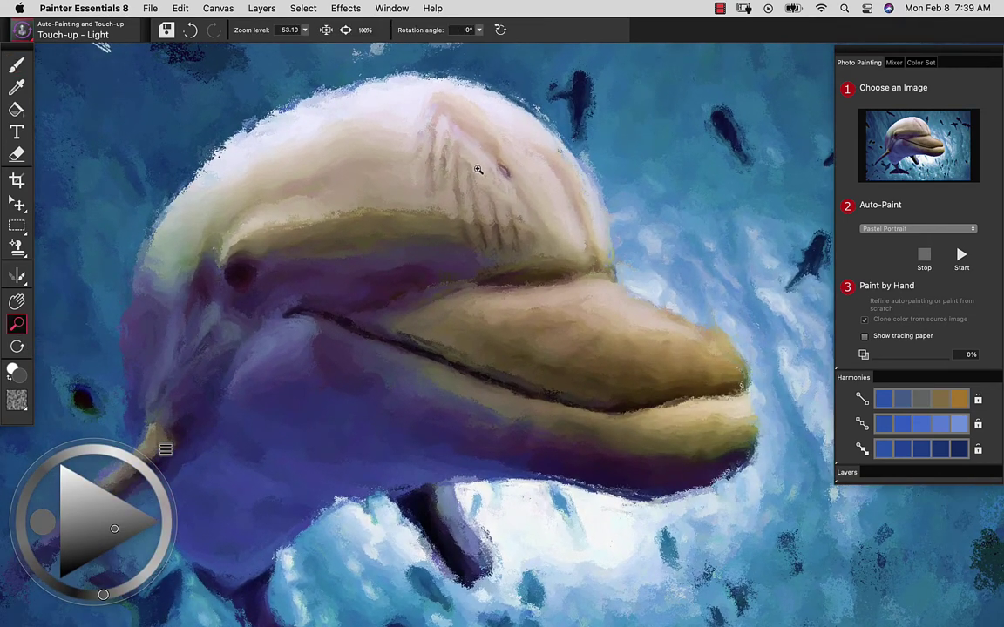
{"action": "scroll", "coordinate": [470, 176], "scroll_direction": "up", "scroll_amount": 1}
{"action": "key", "text": "b"}
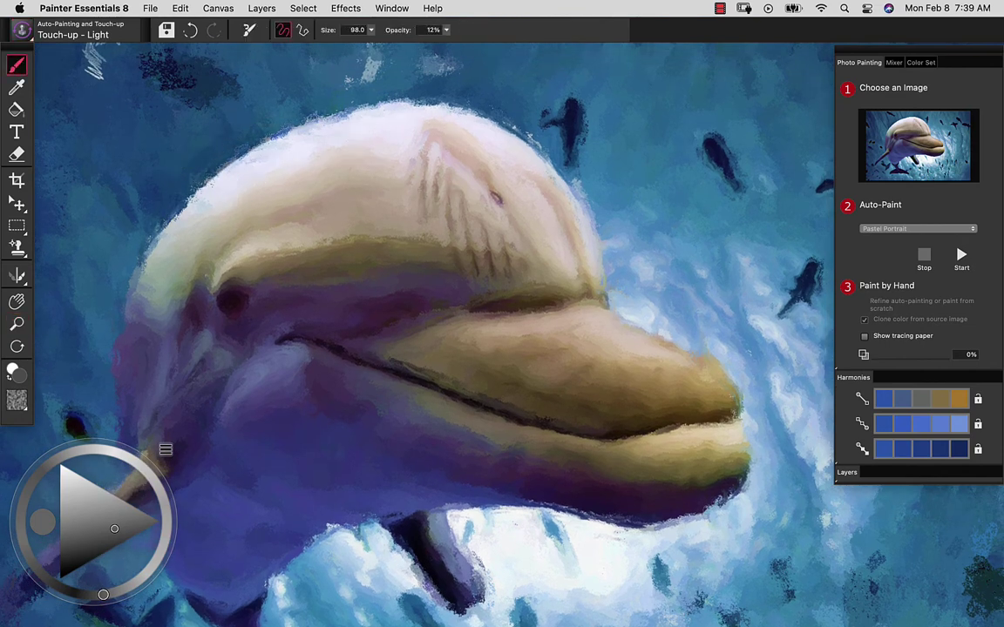
{"action": "left_click_drag", "start_coordinate": [356, 91], "coordinate": [462, 105]}
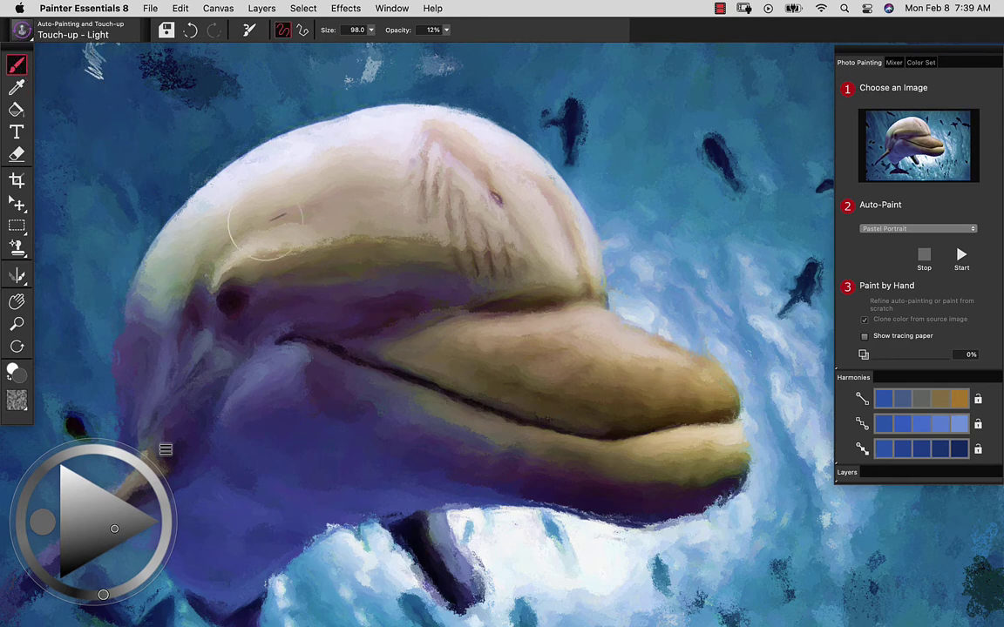
- Switch to the Touch-up - Hard brush and enlarge it to about 106.8
{"action": "left_click", "coordinate": [21, 30]}
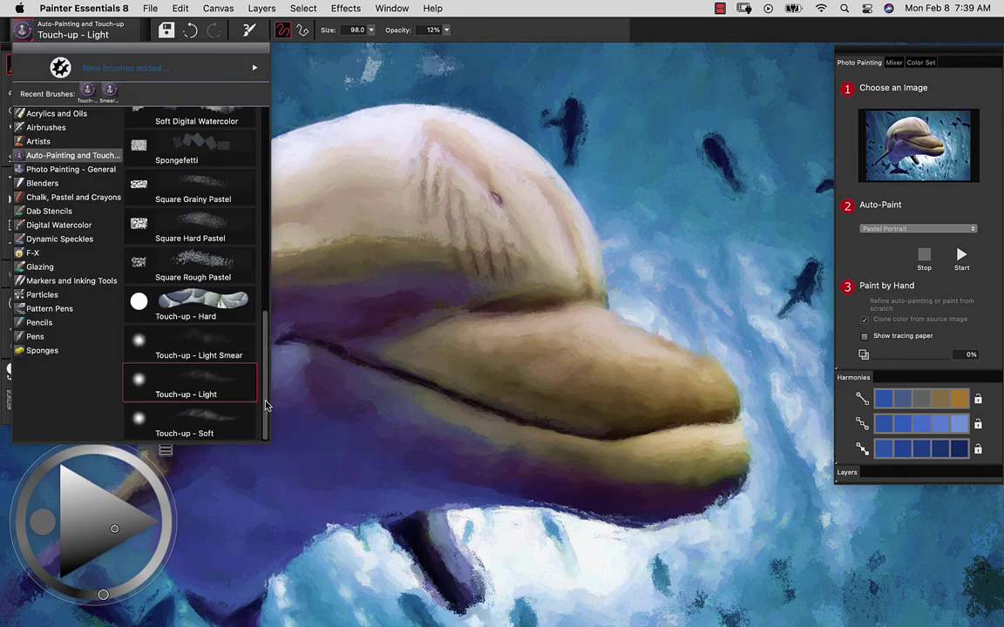
{"action": "left_click", "coordinate": [199, 424]}
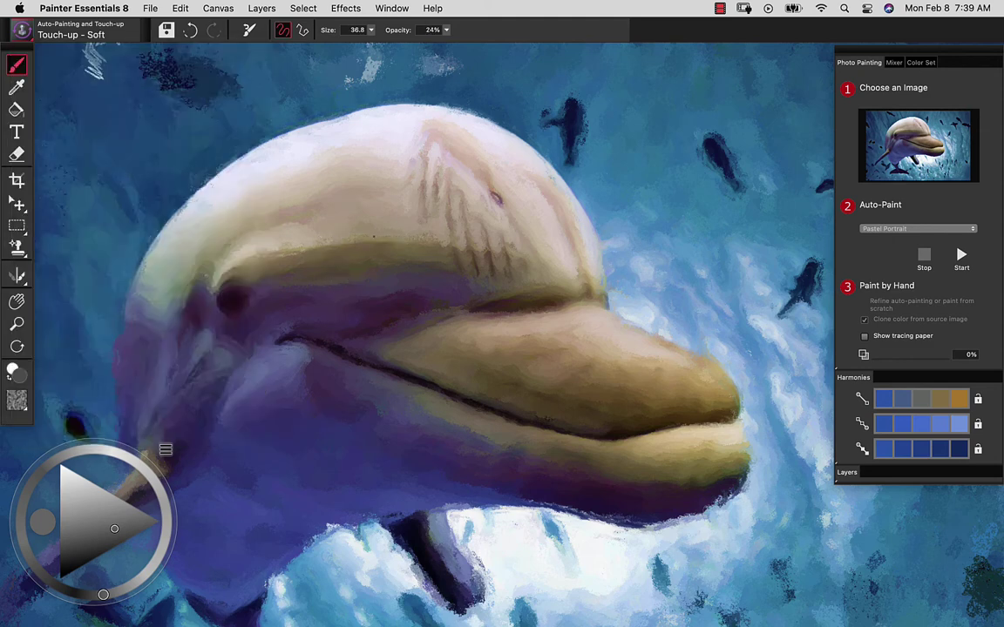
{"action": "left_click", "coordinate": [21, 30]}
{"action": "left_click", "coordinate": [200, 300]}
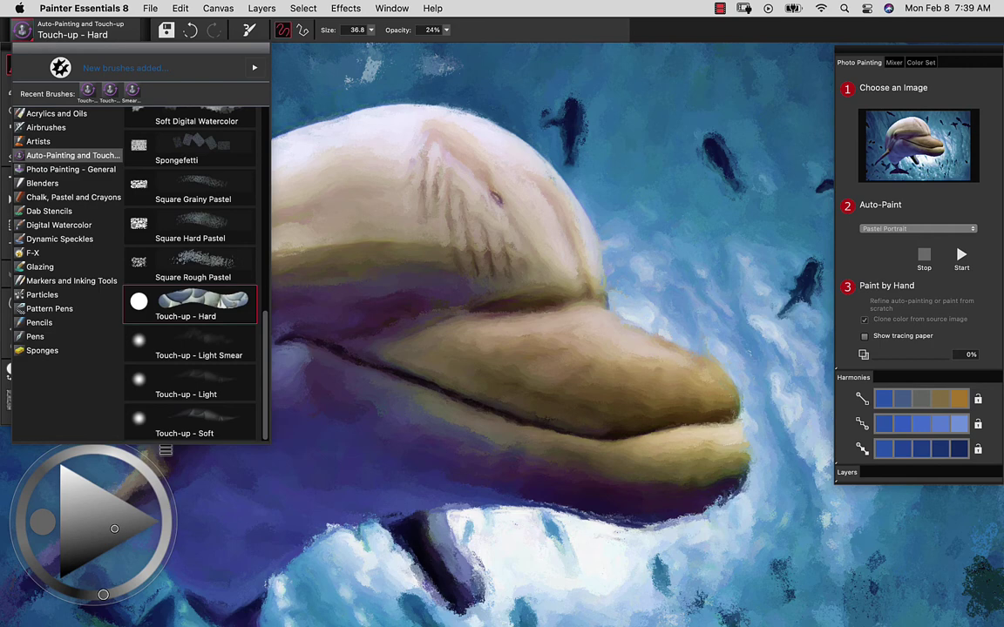
{"action": "left_click_drag", "start_coordinate": [449, 324], "coordinate": [463, 349]}
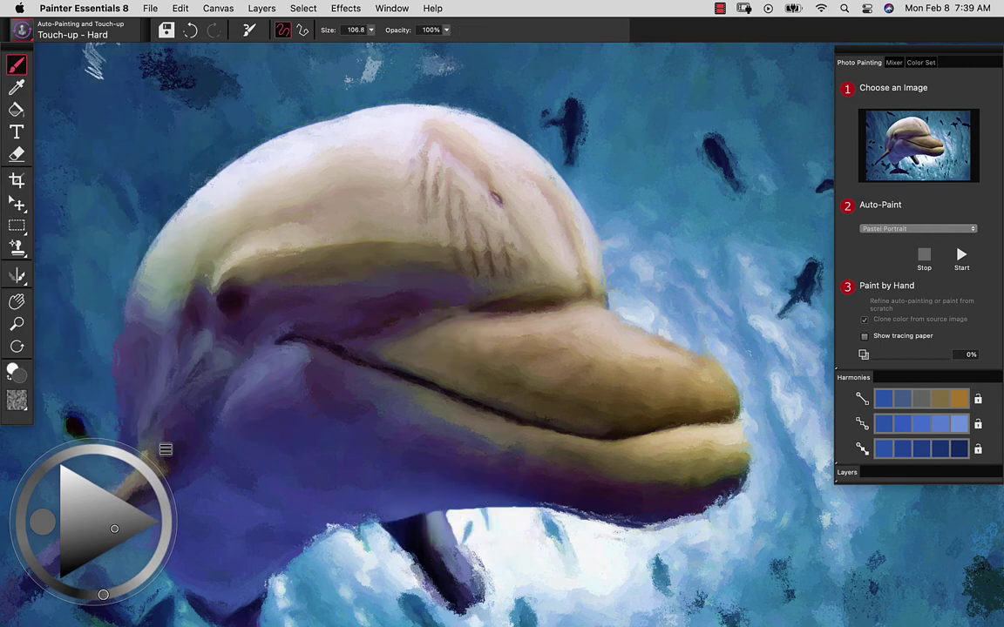
- Restore crisp photo detail along the dolphin's lower and upper jaw
{"action": "mouse_move", "coordinate": [497, 492]}
{"action": "left_mouse_down"}
{"action": "mouse_move", "coordinate": [567, 500]}
{"action": "mouse_move", "coordinate": [747, 477]}
{"action": "left_mouse_up"}
{"action": "mouse_move", "coordinate": [667, 370]}
{"action": "left_mouse_down"}
{"action": "mouse_move", "coordinate": [620, 385]}
{"action": "mouse_move", "coordinate": [645, 318]}
{"action": "left_mouse_up"}
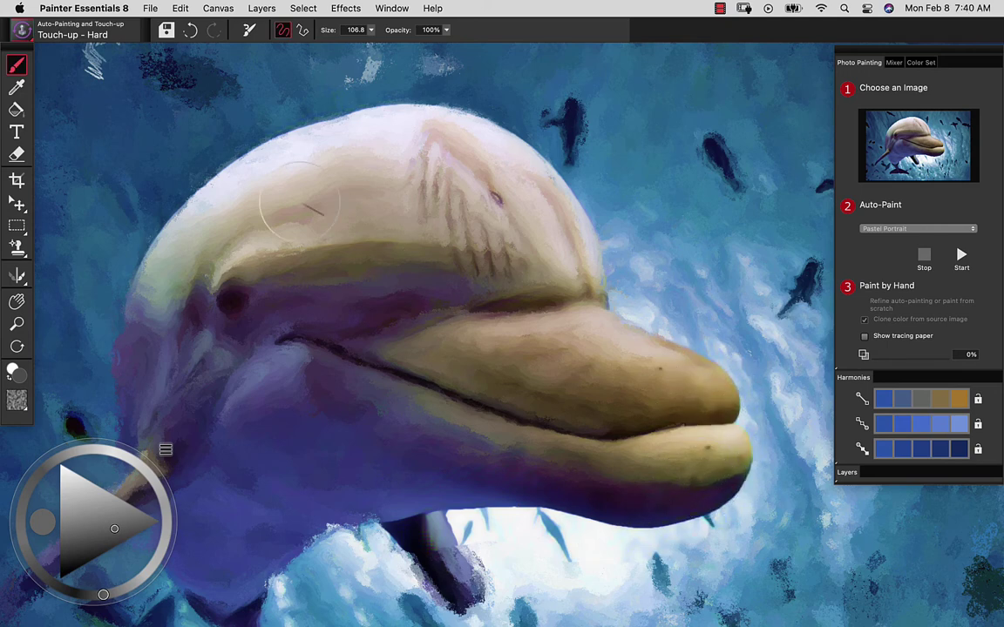
{"action": "left_click", "coordinate": [39, 33]}
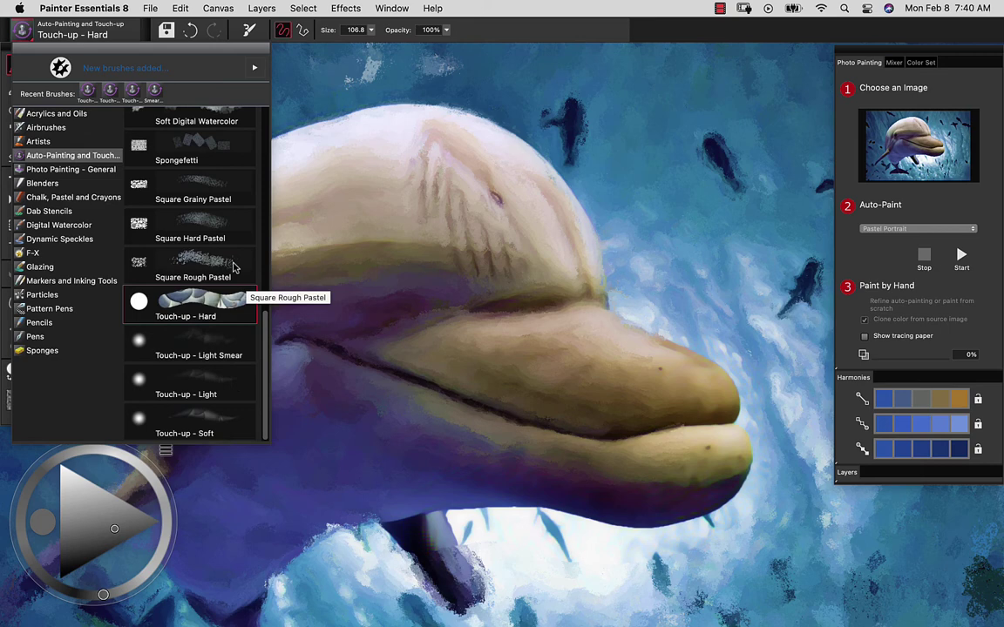
- Use Square Rough Pastel at size about 30 to roughen the beak tip's upper and lower edges
{"action": "left_click", "coordinate": [209, 248]}
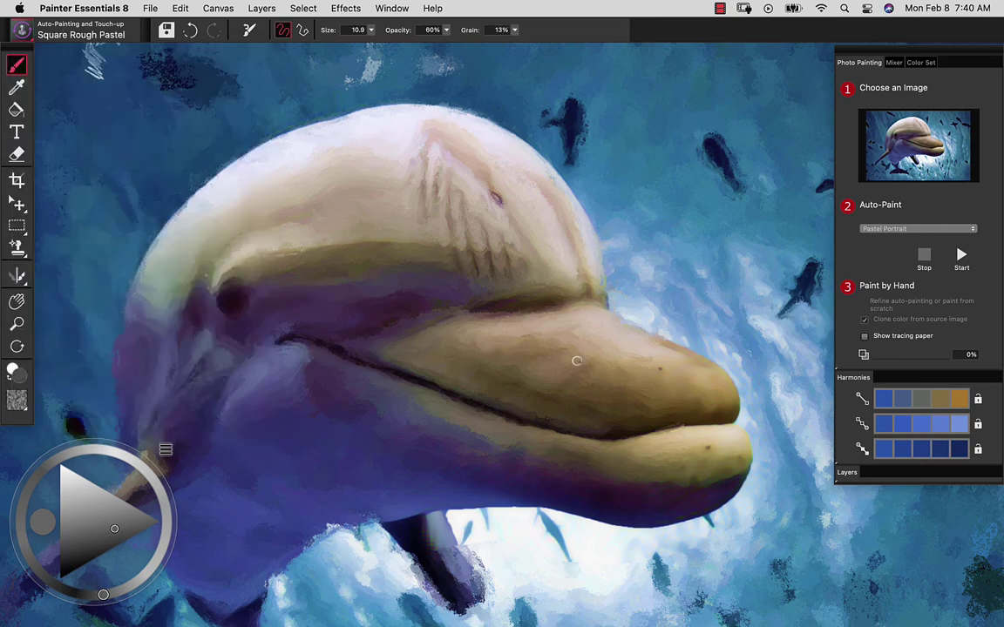
{"action": "left_click_drag", "start_coordinate": [668, 442], "coordinate": [672, 446]}
{"action": "mouse_move", "coordinate": [605, 305]}
{"action": "left_mouse_down"}
{"action": "mouse_move", "coordinate": [649, 331]}
{"action": "mouse_move", "coordinate": [662, 362]}
{"action": "mouse_move", "coordinate": [727, 383]}
{"action": "mouse_move", "coordinate": [712, 418]}
{"action": "left_mouse_up"}
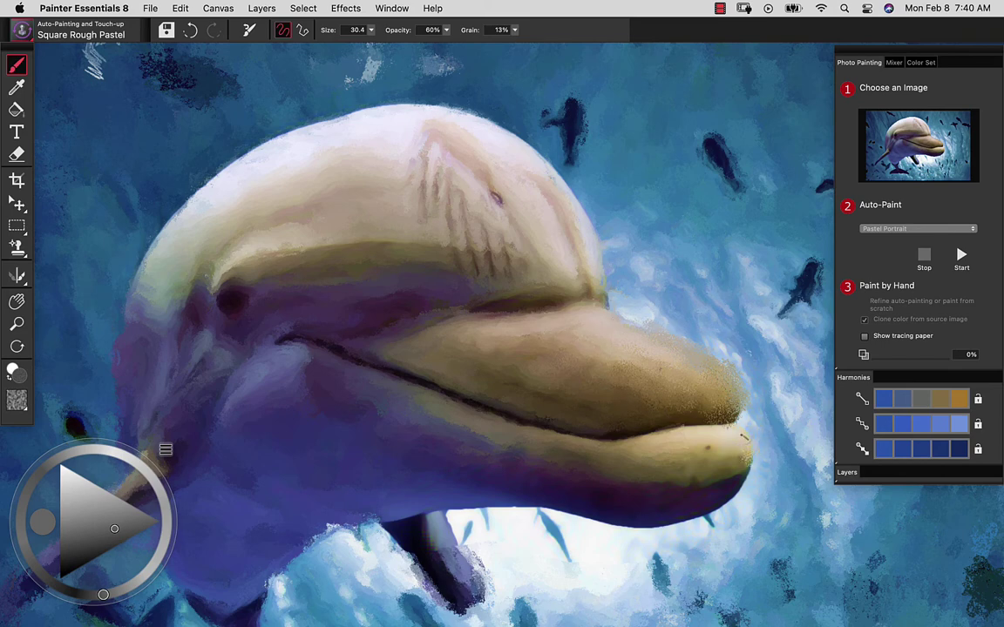
{"action": "left_click_drag", "start_coordinate": [740, 435], "coordinate": [747, 460]}
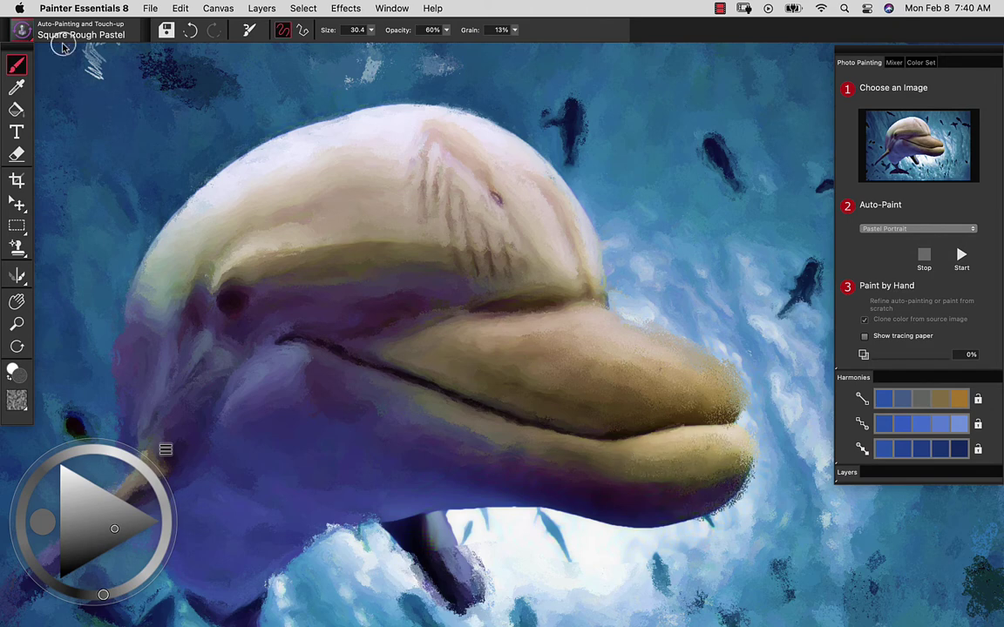
- Paint Spongefetti sponge texture over the dolphin's forehead and the top-left background
{"action": "left_click", "coordinate": [23, 33]}
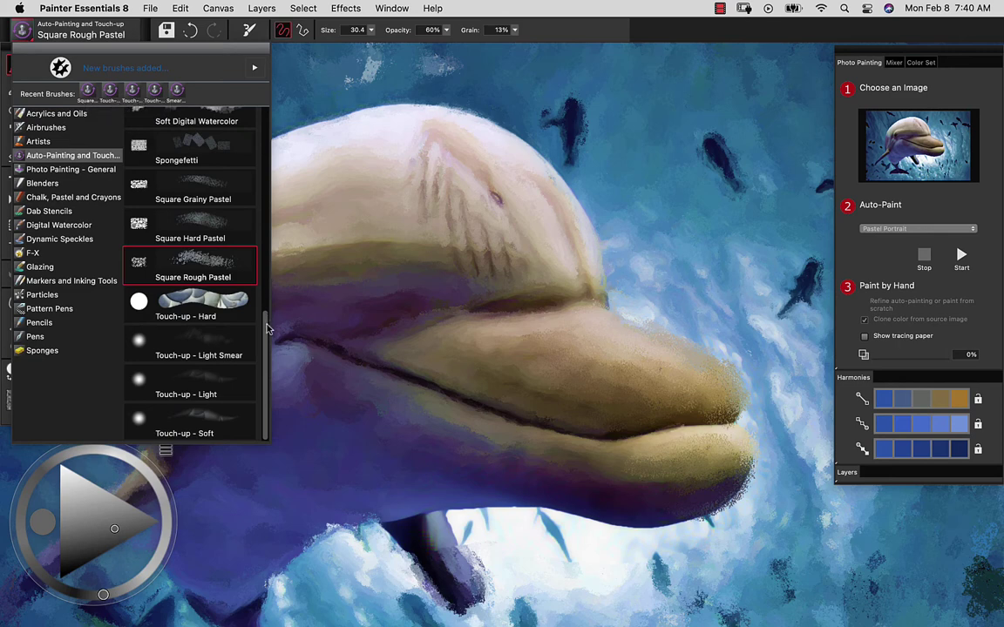
{"action": "scroll", "coordinate": [266, 329], "scroll_direction": "up", "scroll_amount": 5}
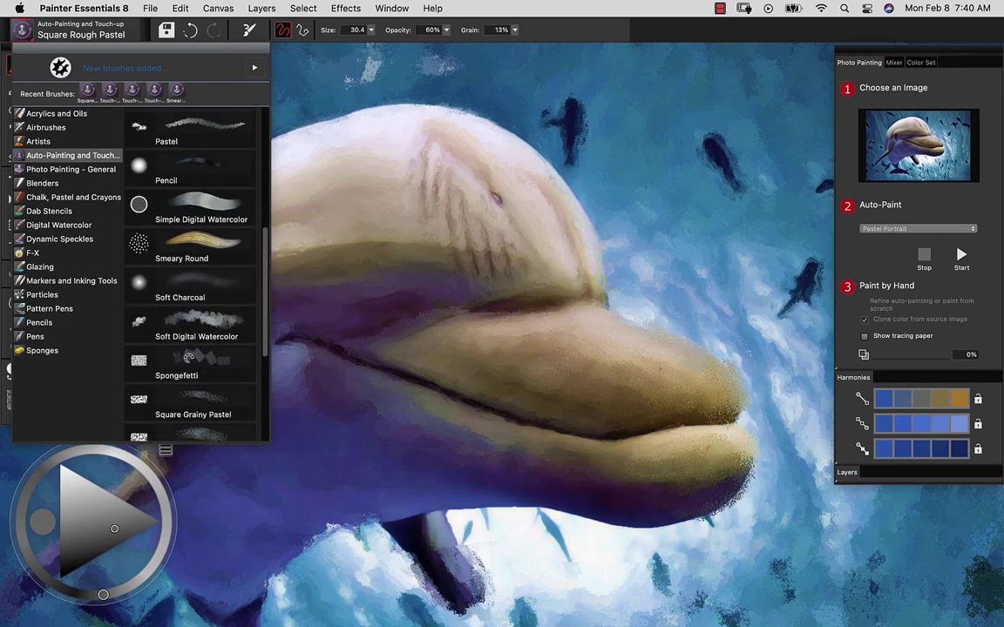
{"action": "left_click", "coordinate": [194, 365]}
{"action": "mouse_move", "coordinate": [139, 70]}
{"action": "left_mouse_down"}
{"action": "mouse_move", "coordinate": [83, 54]}
{"action": "mouse_move", "coordinate": [79, 65]}
{"action": "mouse_move", "coordinate": [205, 87]}
{"action": "mouse_move", "coordinate": [262, 204]}
{"action": "mouse_move", "coordinate": [201, 188]}
{"action": "mouse_move", "coordinate": [235, 131]}
{"action": "mouse_move", "coordinate": [379, 138]}
{"action": "mouse_move", "coordinate": [453, 218]}
{"action": "mouse_move", "coordinate": [386, 233]}
{"action": "mouse_move", "coordinate": [349, 214]}
{"action": "mouse_move", "coordinate": [279, 231]}
{"action": "left_mouse_up"}
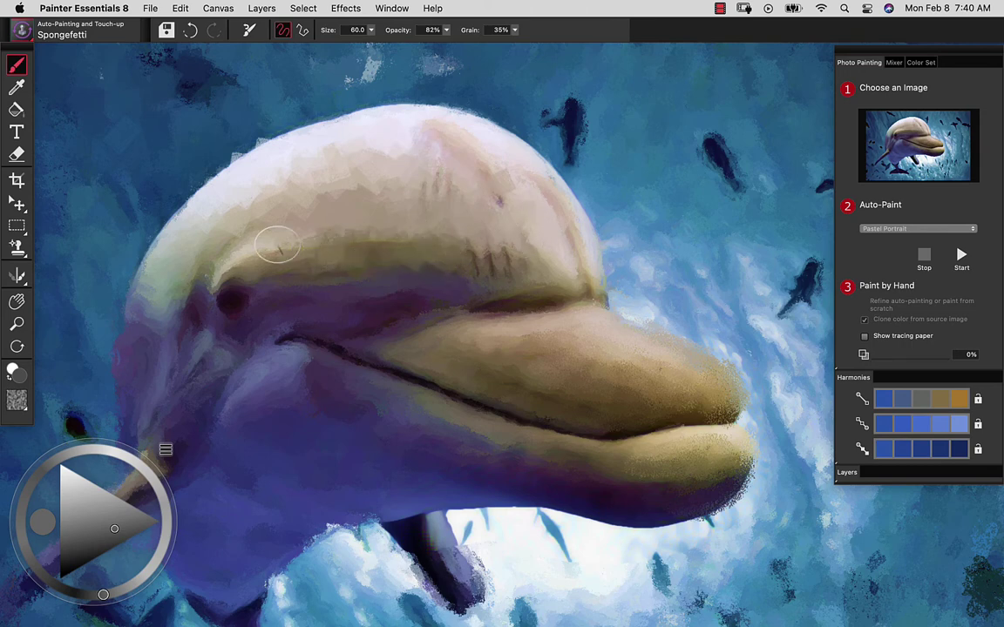
{"action": "left_click", "coordinate": [22, 32]}
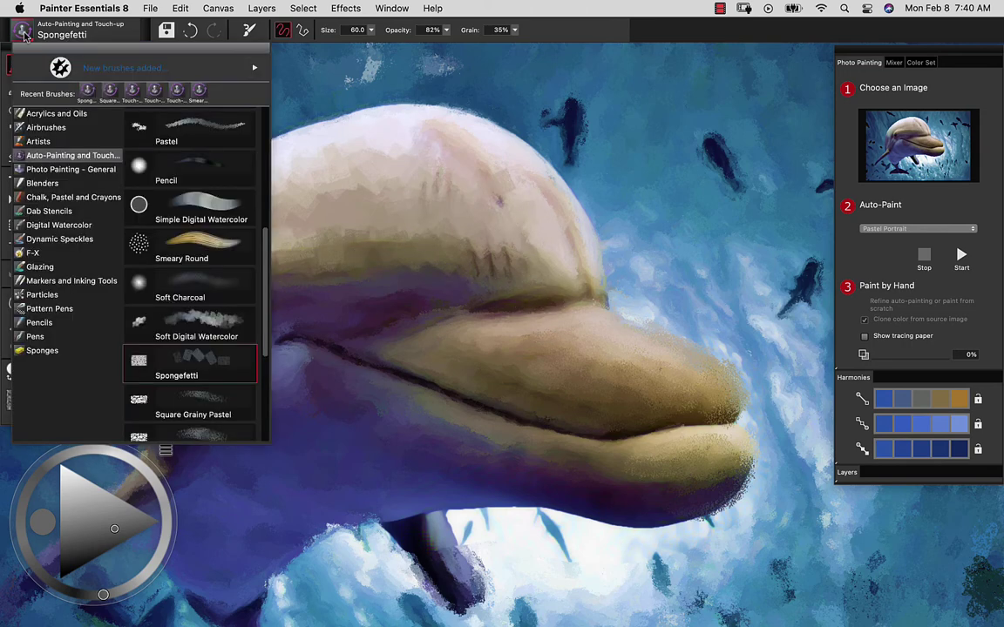
- Spatter the dolphin's beak with the Photo Painting - General Spray - Splattery brush
{"action": "left_click", "coordinate": [88, 172]}
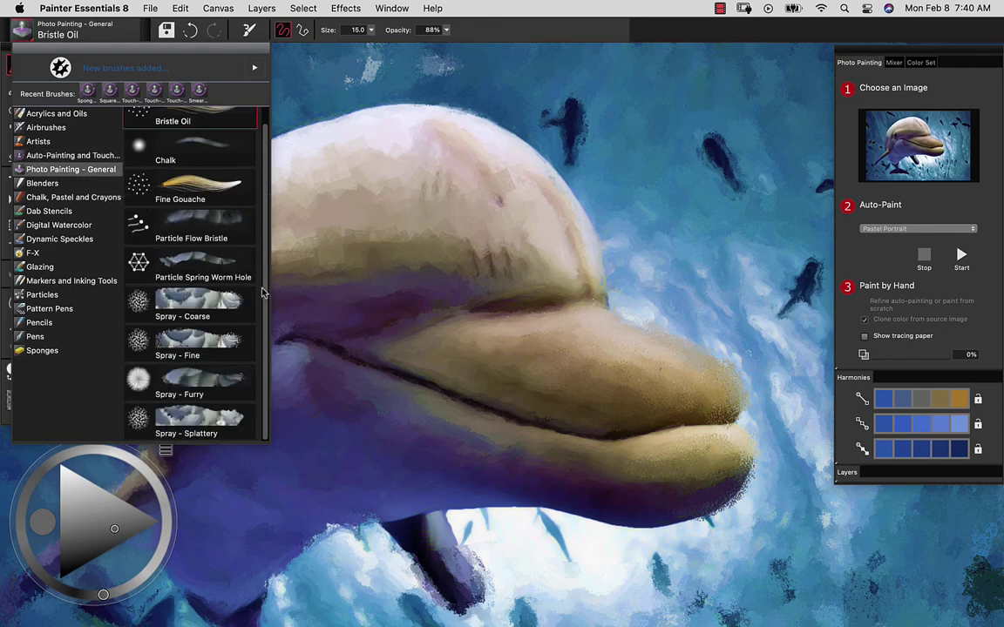
{"action": "left_click", "coordinate": [196, 417]}
{"action": "mouse_move", "coordinate": [504, 352]}
{"action": "left_mouse_down"}
{"action": "mouse_move", "coordinate": [567, 301]}
{"action": "mouse_move", "coordinate": [562, 321]}
{"action": "mouse_move", "coordinate": [705, 371]}
{"action": "mouse_move", "coordinate": [531, 375]}
{"action": "mouse_move", "coordinate": [500, 335]}
{"action": "mouse_move", "coordinate": [366, 310]}
{"action": "mouse_move", "coordinate": [462, 357]}
{"action": "mouse_move", "coordinate": [418, 287]}
{"action": "mouse_move", "coordinate": [348, 313]}
{"action": "mouse_move", "coordinate": [488, 287]}
{"action": "mouse_move", "coordinate": [366, 331]}
{"action": "mouse_move", "coordinate": [471, 270]}
{"action": "mouse_move", "coordinate": [423, 261]}
{"action": "left_mouse_up"}
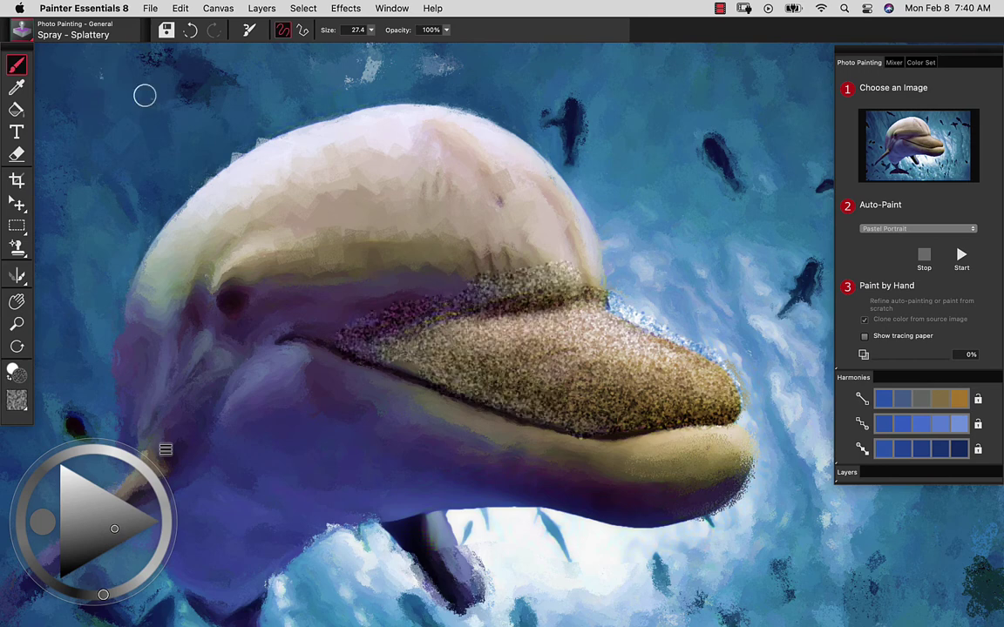
- Turn on tracing paper to overlay the original photo and zoom out to the whole dolphin
{"action": "left_click", "coordinate": [27, 33]}
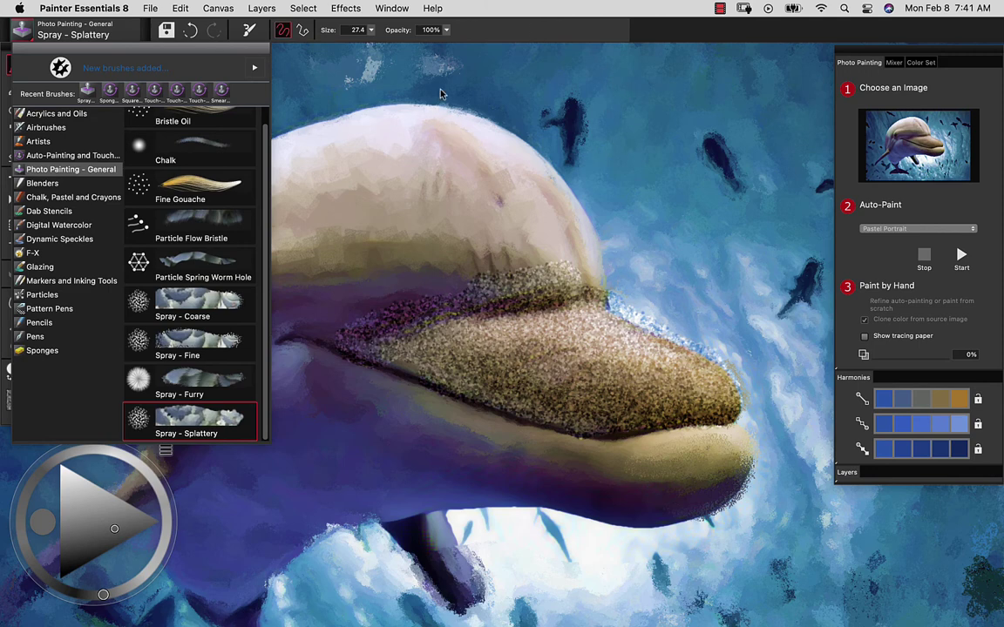
{"action": "left_click", "coordinate": [429, 137]}
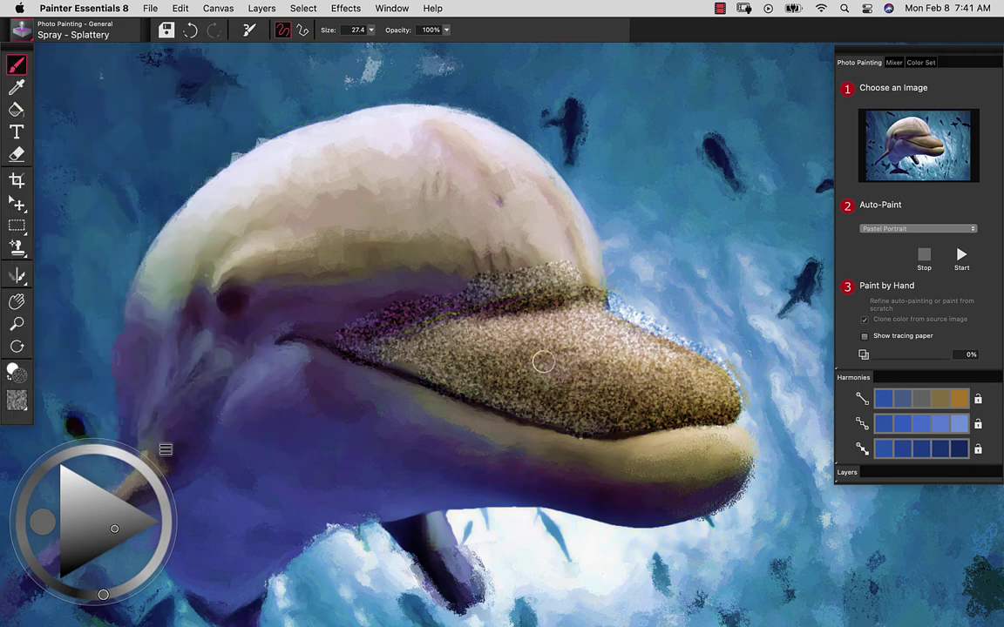
{"action": "left_click", "coordinate": [865, 336]}
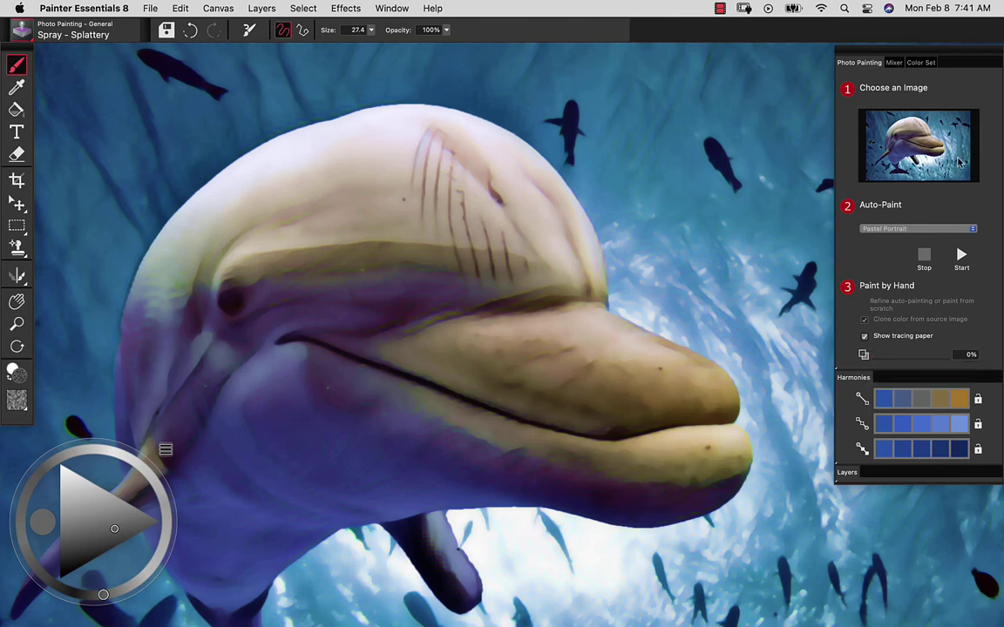
{"action": "left_click", "coordinate": [16, 323]}
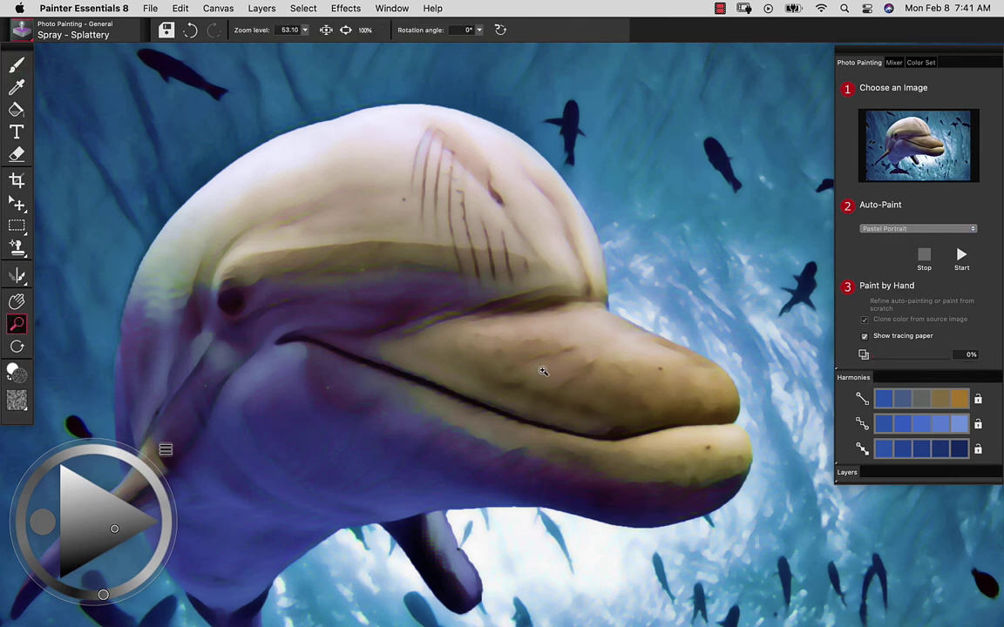
{"action": "left_click_drag", "start_coordinate": [543, 371], "coordinate": [497, 320]}
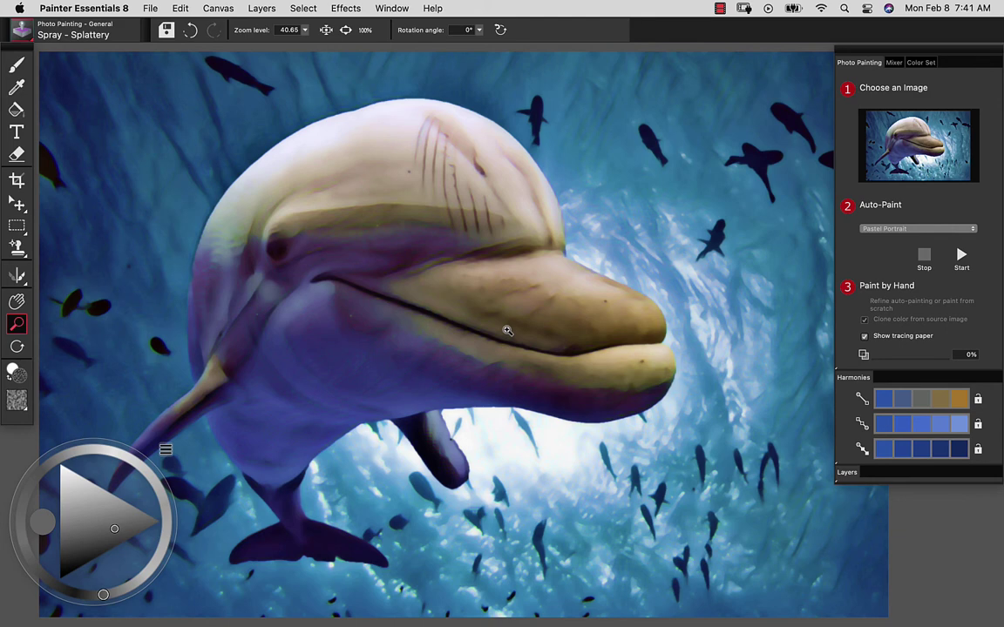
- Open the Dolphin.jpg photo through File > Open
{"action": "left_click", "coordinate": [150, 8]}
{"action": "left_click", "coordinate": [155, 45]}
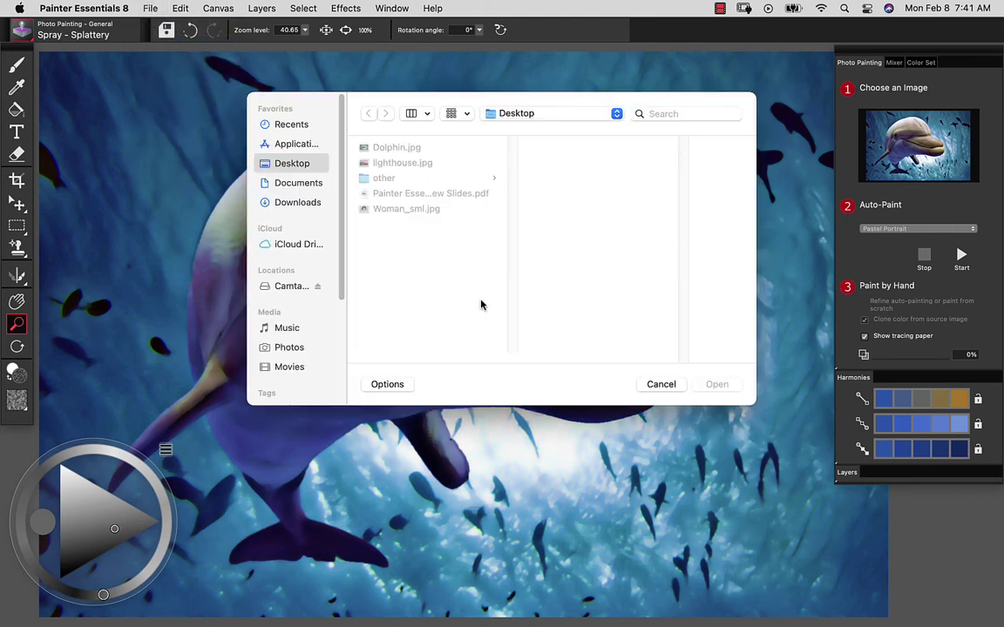
{"action": "double_click", "coordinate": [395, 148]}
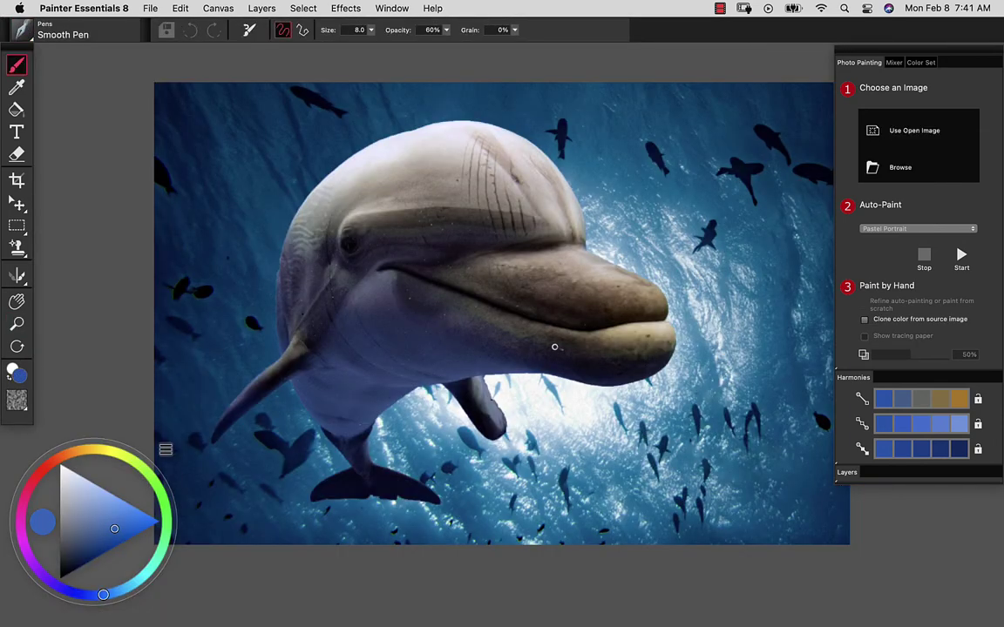
- Switch back to the painted Untitled-2 document from the Window menu
{"action": "left_click", "coordinate": [433, 9]}
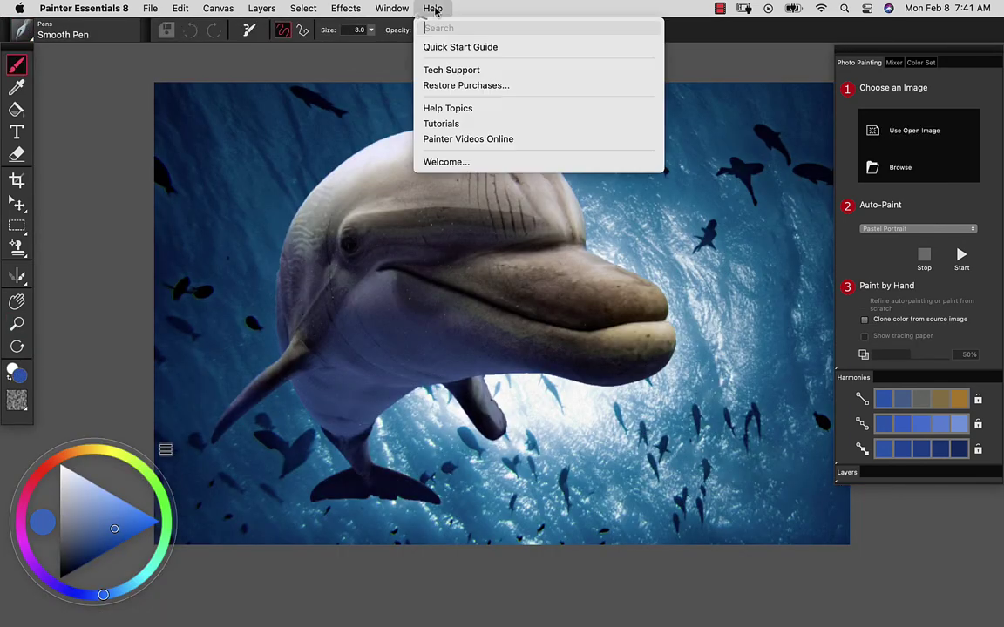
{"action": "mouse_move", "coordinate": [393, 8]}
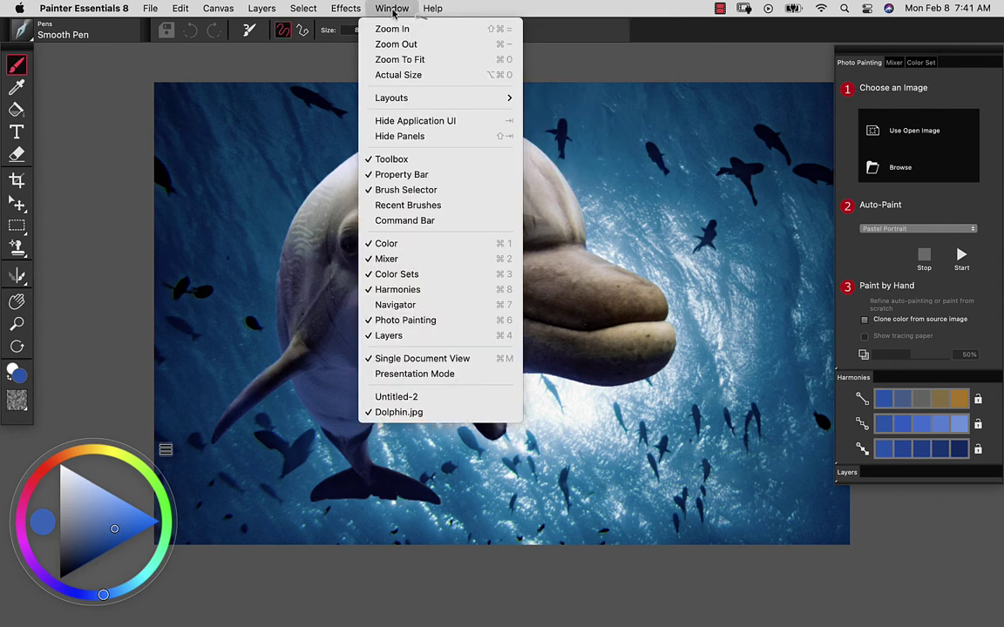
{"action": "left_click", "coordinate": [410, 396]}
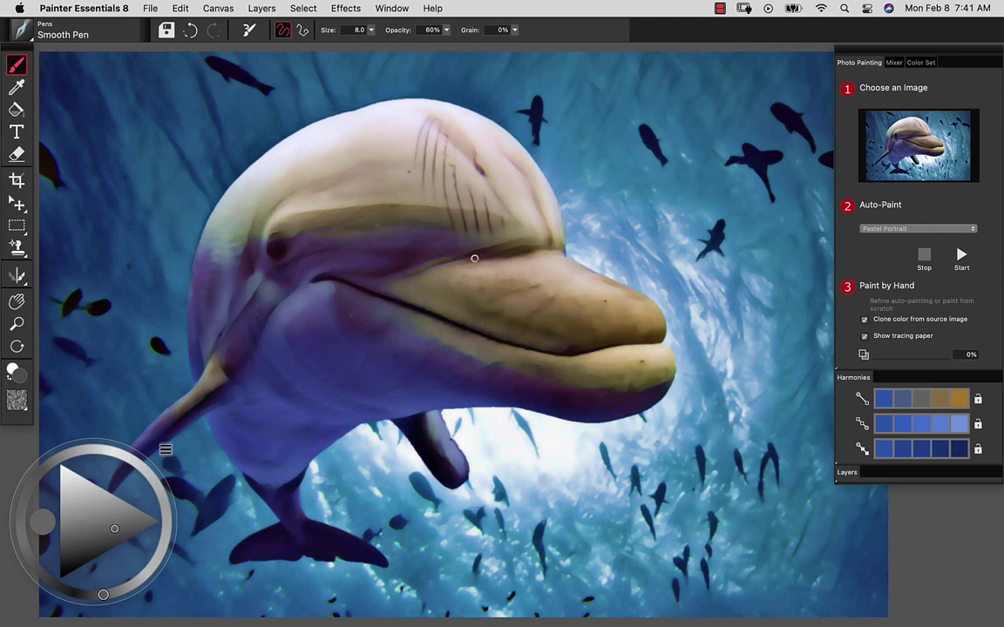
- Close Untitled-2 without saving and create a blank clone canvas from the dolphin photo
{"action": "key", "text": "super+q"}
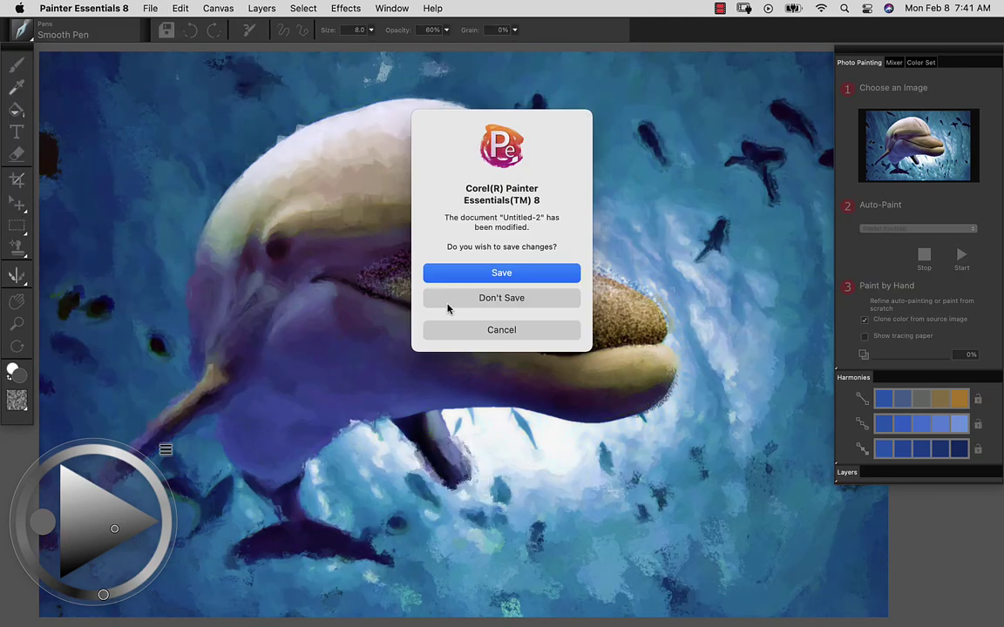
{"action": "left_click", "coordinate": [506, 298]}
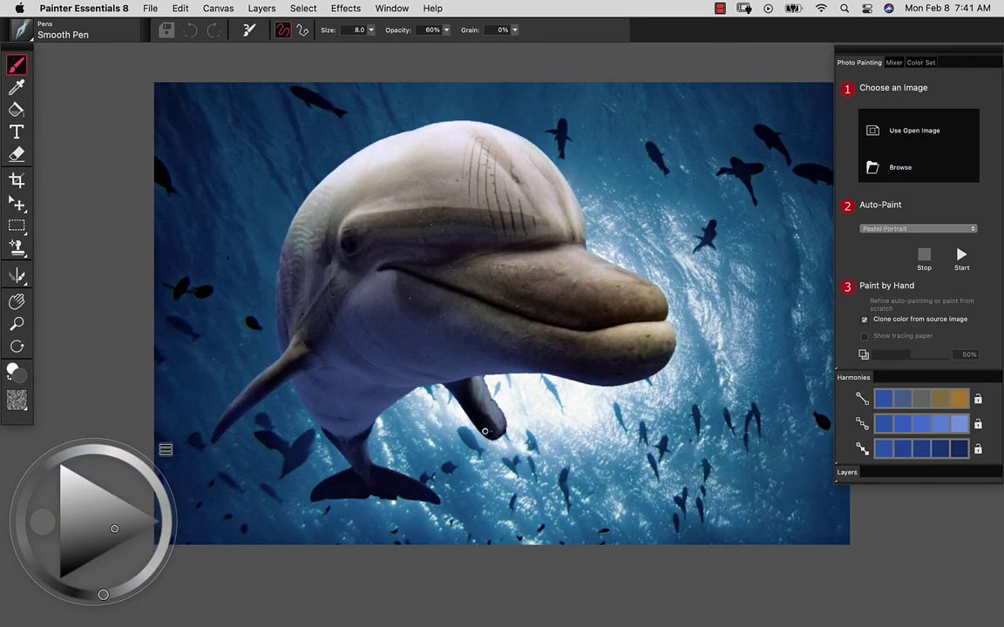
{"action": "left_click_drag", "start_coordinate": [526, 322], "coordinate": [461, 319]}
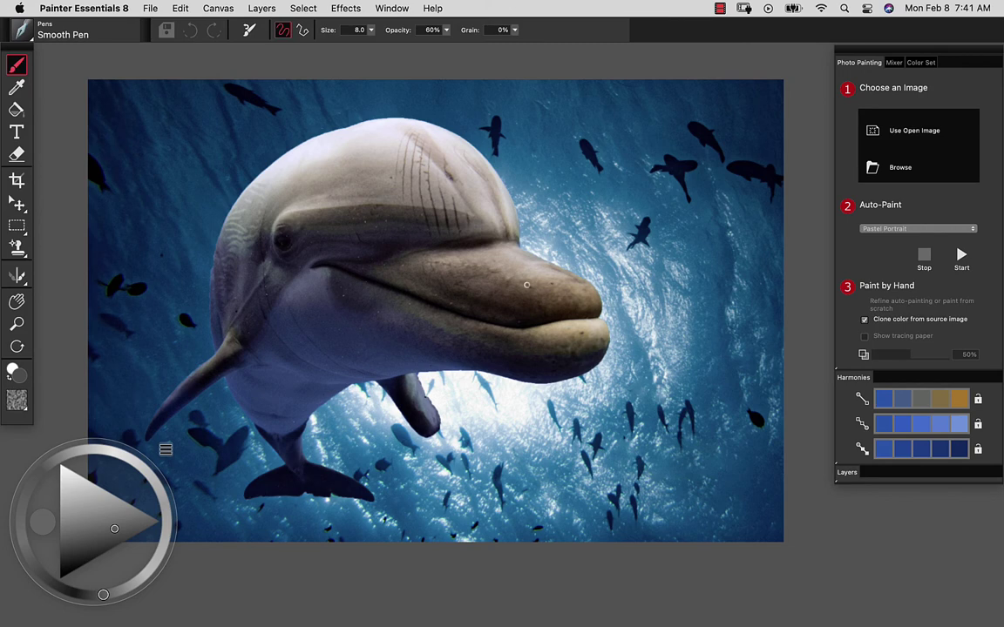
{"action": "left_click", "coordinate": [871, 133]}
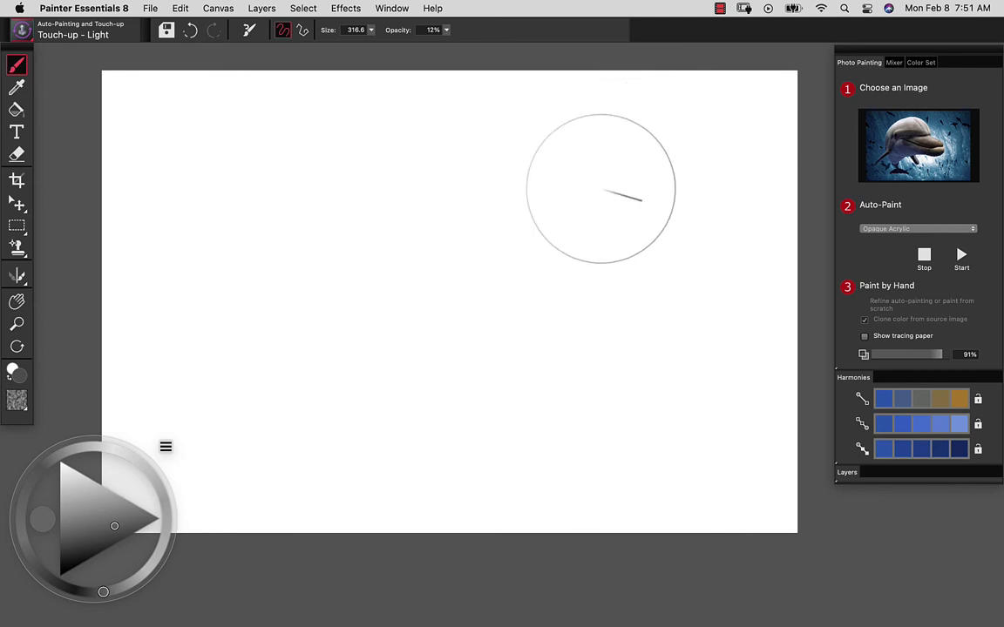
- Turn on tracing paper at 86% and check the colour wheel's Use Clone Color option
{"action": "left_click", "coordinate": [865, 337]}
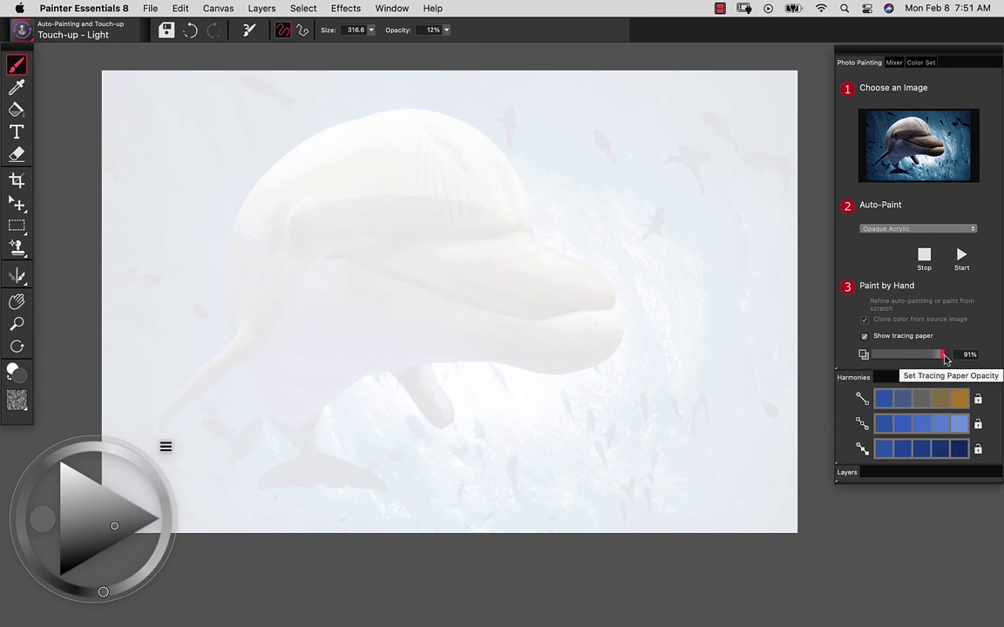
{"action": "mouse_move", "coordinate": [944, 356]}
{"action": "left_mouse_down"}
{"action": "mouse_move", "coordinate": [920, 356]}
{"action": "mouse_move", "coordinate": [937, 363]}
{"action": "left_mouse_up"}
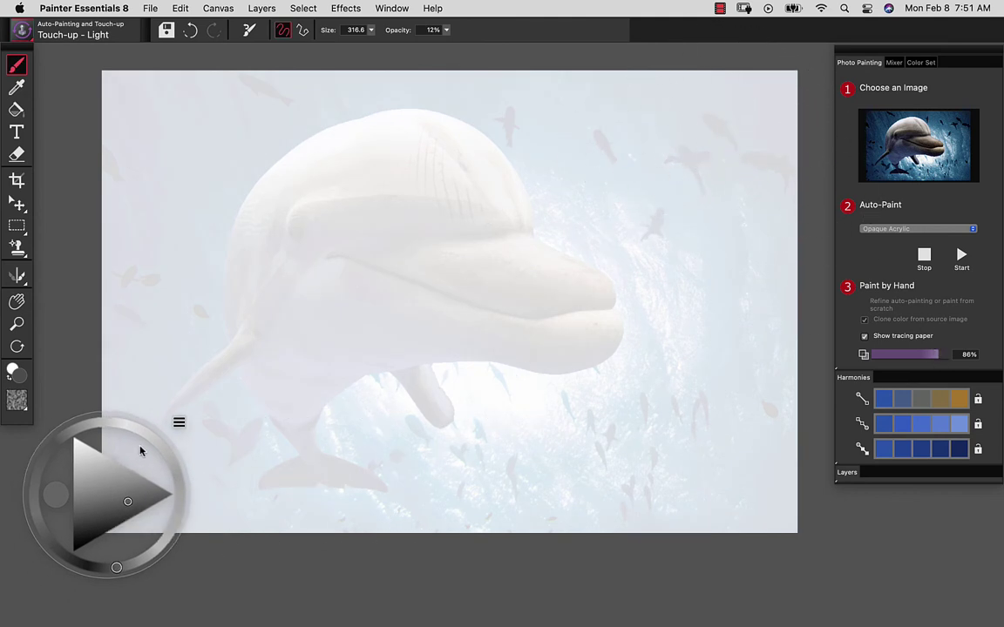
{"action": "left_click_drag", "start_coordinate": [139, 453], "coordinate": [200, 130]}
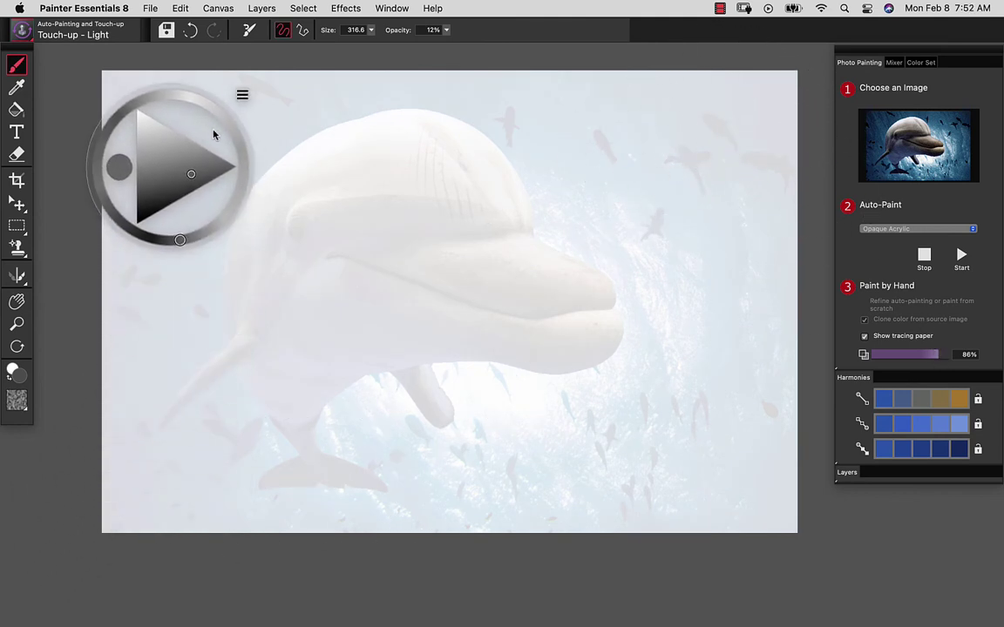
{"action": "left_click", "coordinate": [242, 95]}
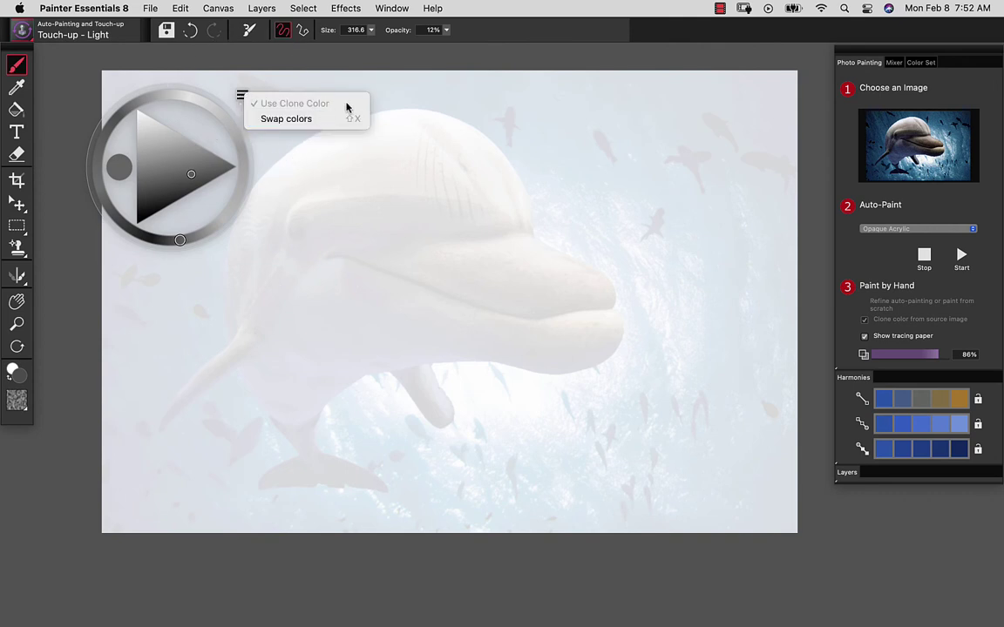
{"action": "left_click", "coordinate": [339, 54]}
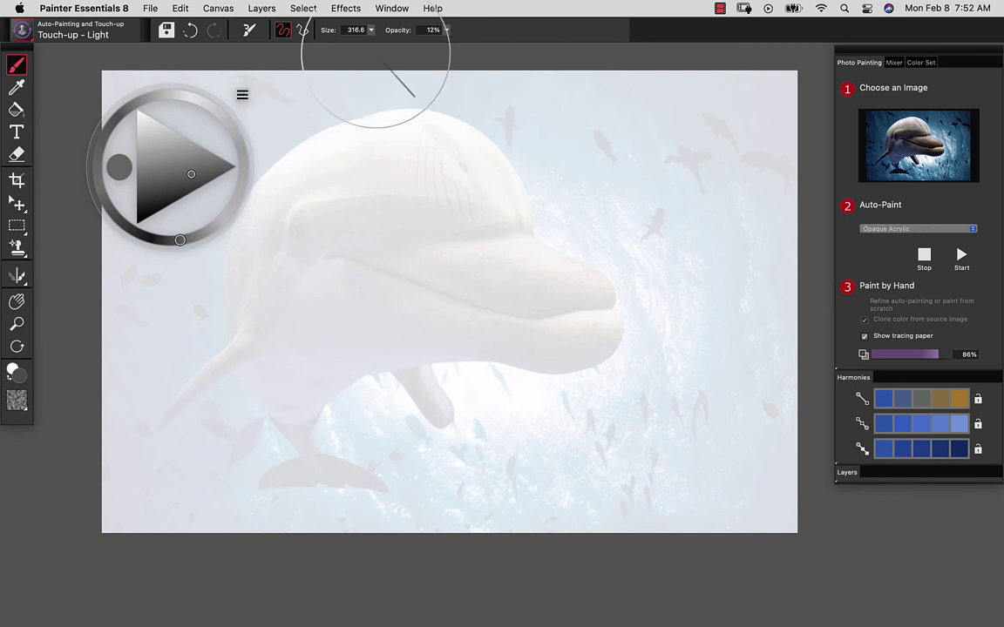
{"action": "mouse_move", "coordinate": [187, 122]}
{"action": "left_mouse_down"}
{"action": "mouse_move", "coordinate": [206, 180]}
{"action": "mouse_move", "coordinate": [130, 499]}
{"action": "mouse_move", "coordinate": [118, 480]}
{"action": "left_mouse_up"}
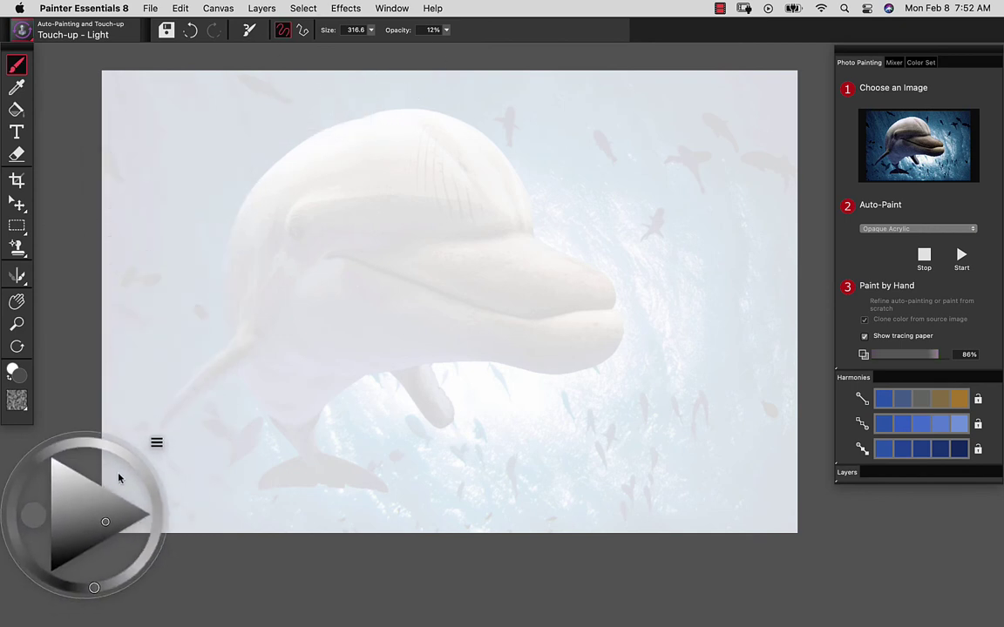
- Paint a grey Sargent Brush arc along the dolphin's head, then turn off tracing paper
{"action": "left_click", "coordinate": [21, 31]}
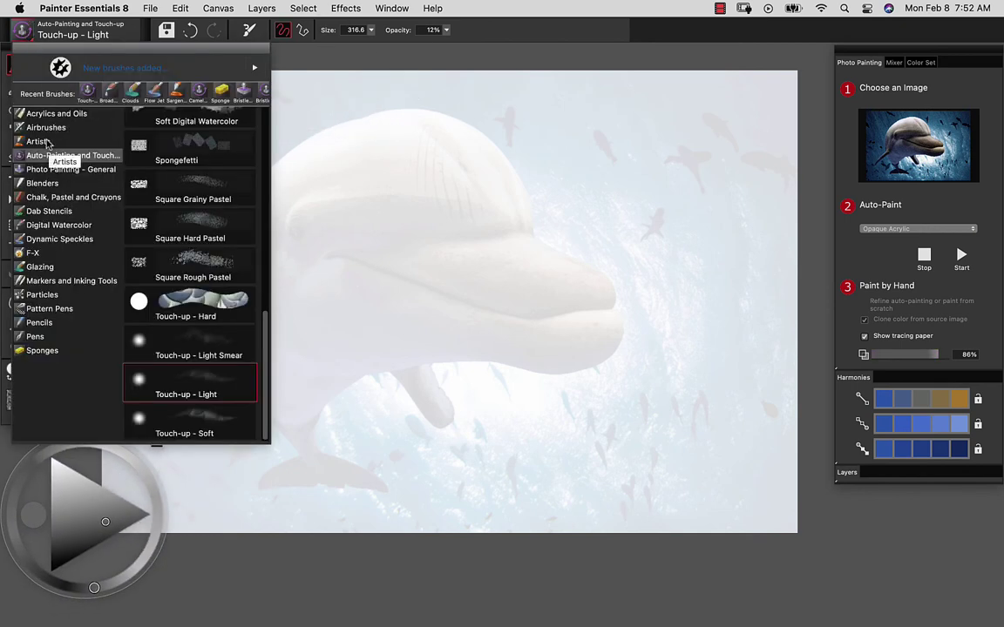
{"action": "left_click", "coordinate": [45, 143]}
{"action": "left_click", "coordinate": [202, 162]}
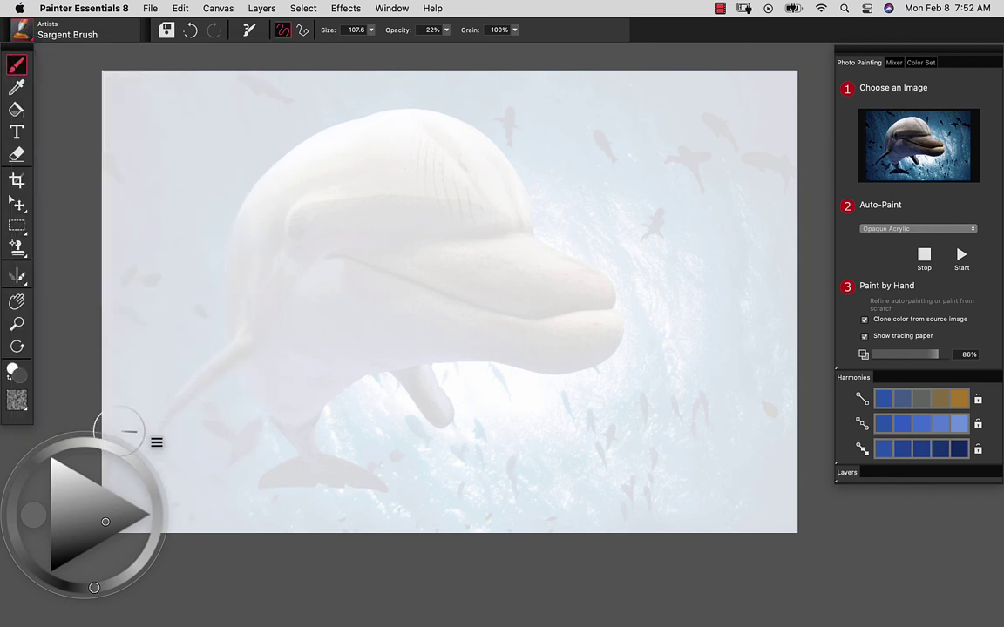
{"action": "mouse_move", "coordinate": [273, 197]}
{"action": "left_mouse_down"}
{"action": "mouse_move", "coordinate": [233, 314]}
{"action": "mouse_move", "coordinate": [305, 162]}
{"action": "mouse_move", "coordinate": [369, 143]}
{"action": "mouse_move", "coordinate": [399, 118]}
{"action": "mouse_move", "coordinate": [493, 179]}
{"action": "mouse_move", "coordinate": [514, 206]}
{"action": "mouse_move", "coordinate": [409, 115]}
{"action": "mouse_move", "coordinate": [418, 157]}
{"action": "mouse_move", "coordinate": [318, 137]}
{"action": "mouse_move", "coordinate": [462, 186]}
{"action": "mouse_move", "coordinate": [338, 158]}
{"action": "left_mouse_up"}
{"action": "key", "text": "super+t"}
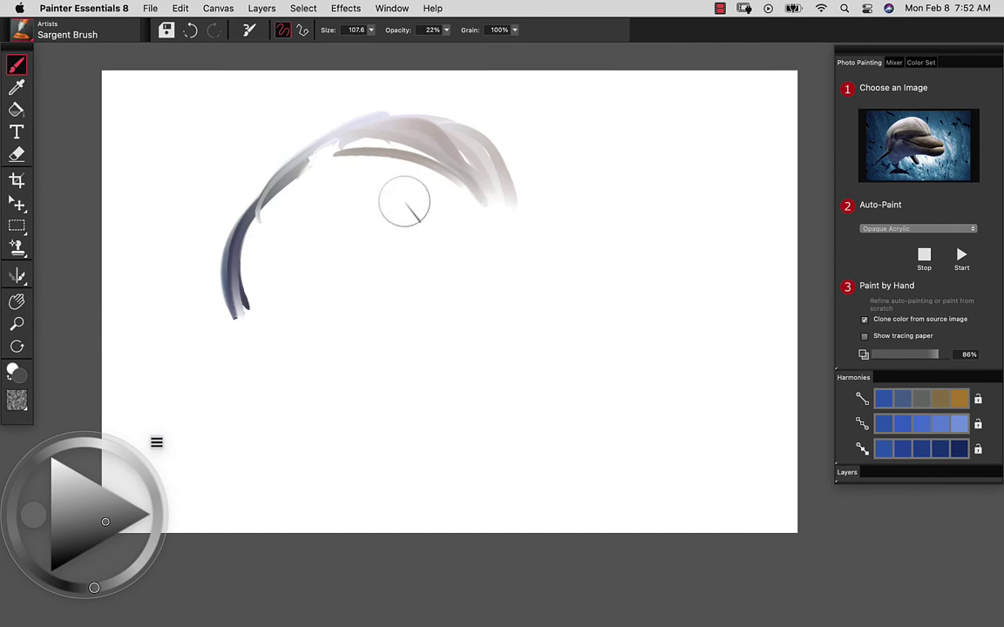
{"action": "left_click", "coordinate": [22, 33]}
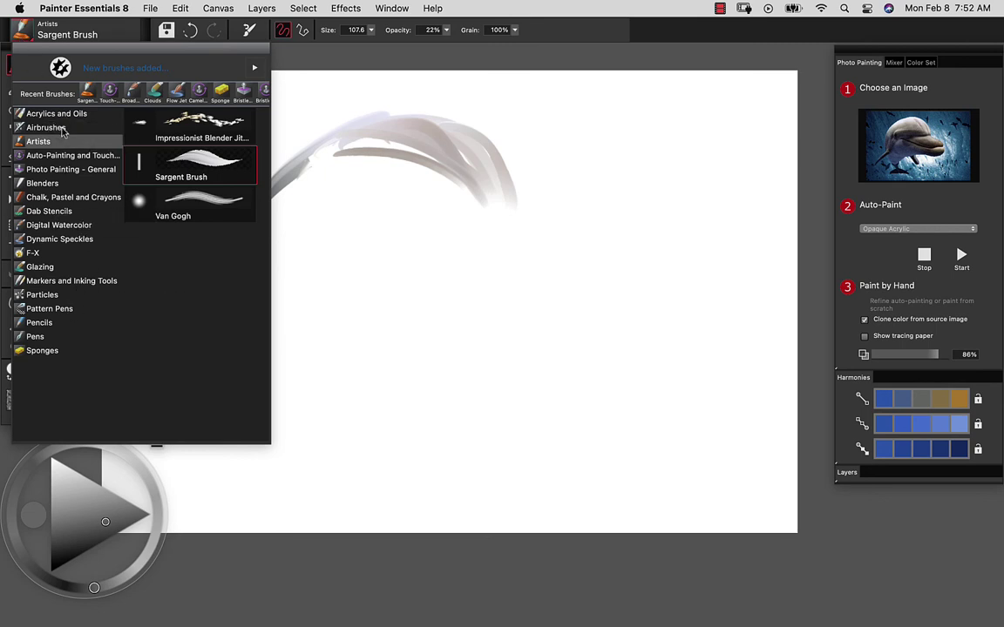
- Spray cloned blue water showing two fish on the upper right with Coarse Spray Jitter
{"action": "left_click", "coordinate": [57, 127]}
{"action": "left_click", "coordinate": [185, 124]}
{"action": "mouse_move", "coordinate": [496, 121]}
{"action": "left_mouse_down"}
{"action": "mouse_move", "coordinate": [609, 95]}
{"action": "mouse_move", "coordinate": [523, 96]}
{"action": "mouse_move", "coordinate": [523, 139]}
{"action": "mouse_move", "coordinate": [418, 87]}
{"action": "mouse_move", "coordinate": [488, 96]}
{"action": "mouse_move", "coordinate": [505, 157]}
{"action": "mouse_move", "coordinate": [531, 196]}
{"action": "left_mouse_up"}
{"action": "mouse_move", "coordinate": [471, 174]}
{"action": "left_mouse_down"}
{"action": "mouse_move", "coordinate": [593, 100]}
{"action": "mouse_move", "coordinate": [523, 77]}
{"action": "left_mouse_up"}
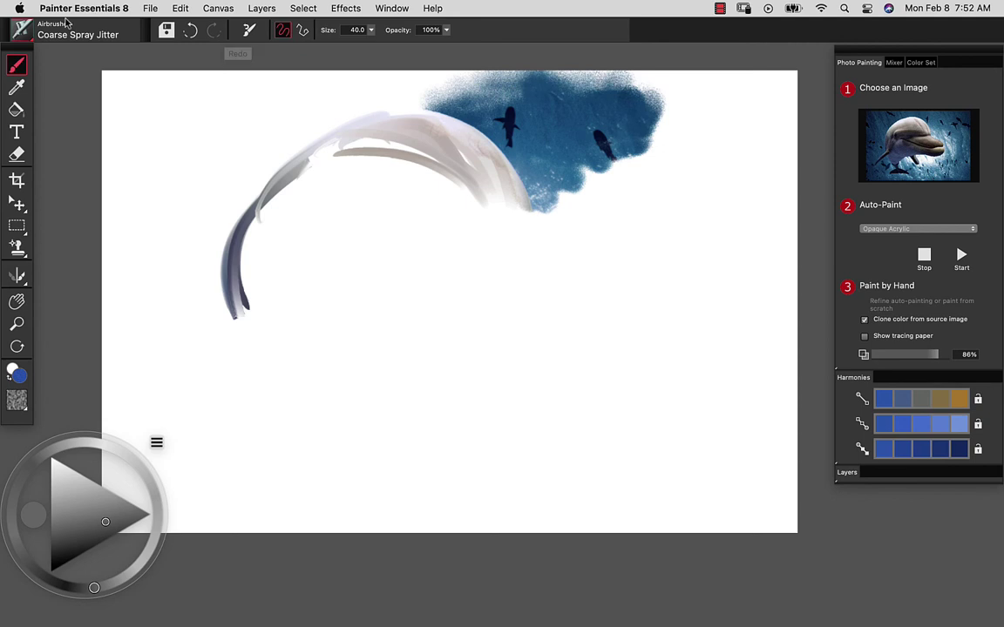
{"action": "left_click", "coordinate": [21, 33]}
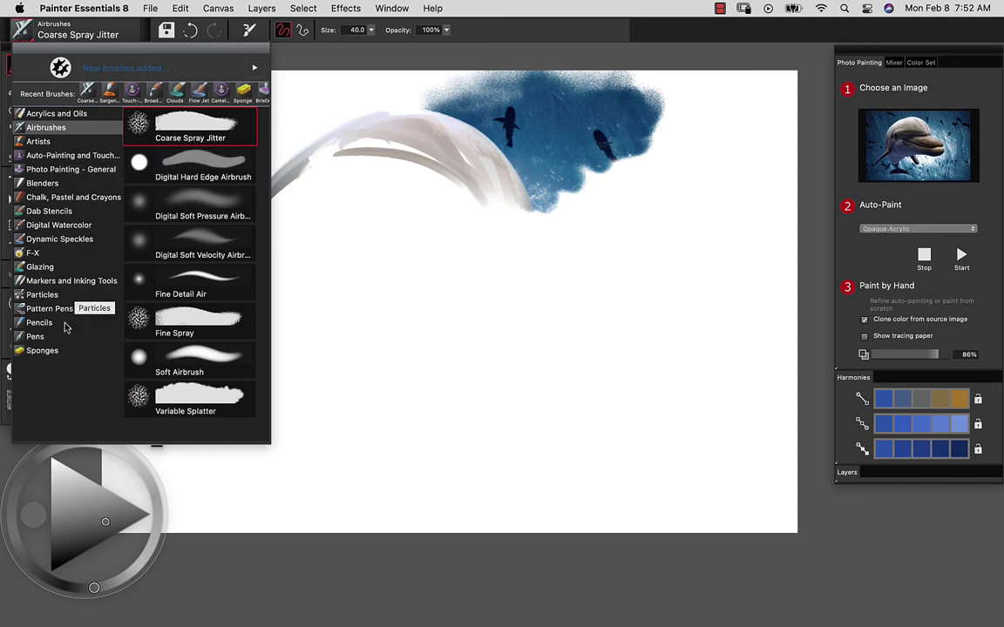
- Sponge mottled light-blue texture over the right side with Soft Texture at size 170
{"action": "left_click", "coordinate": [56, 351]}
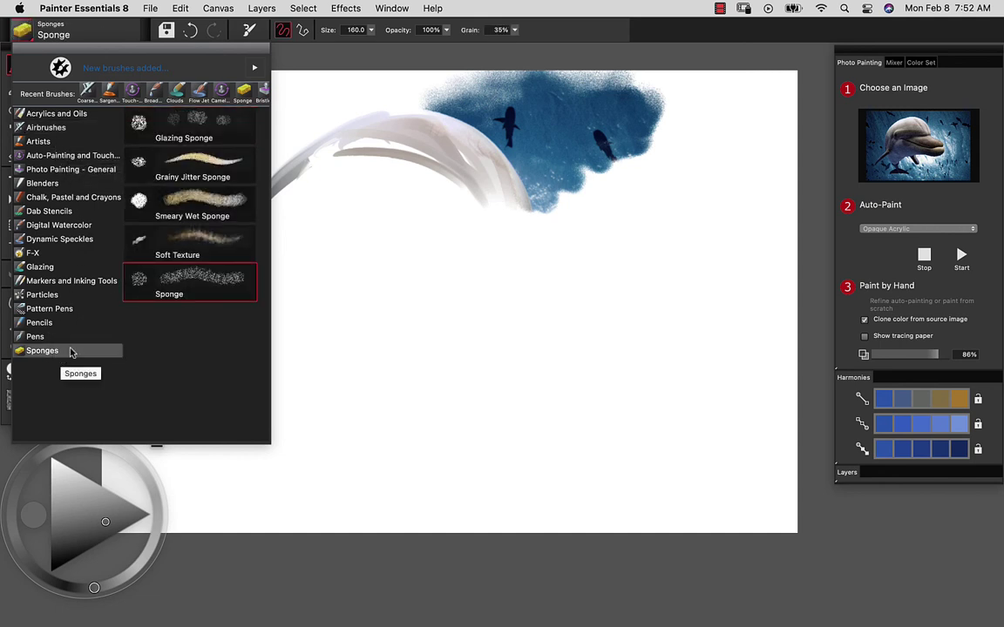
{"action": "left_click", "coordinate": [179, 251]}
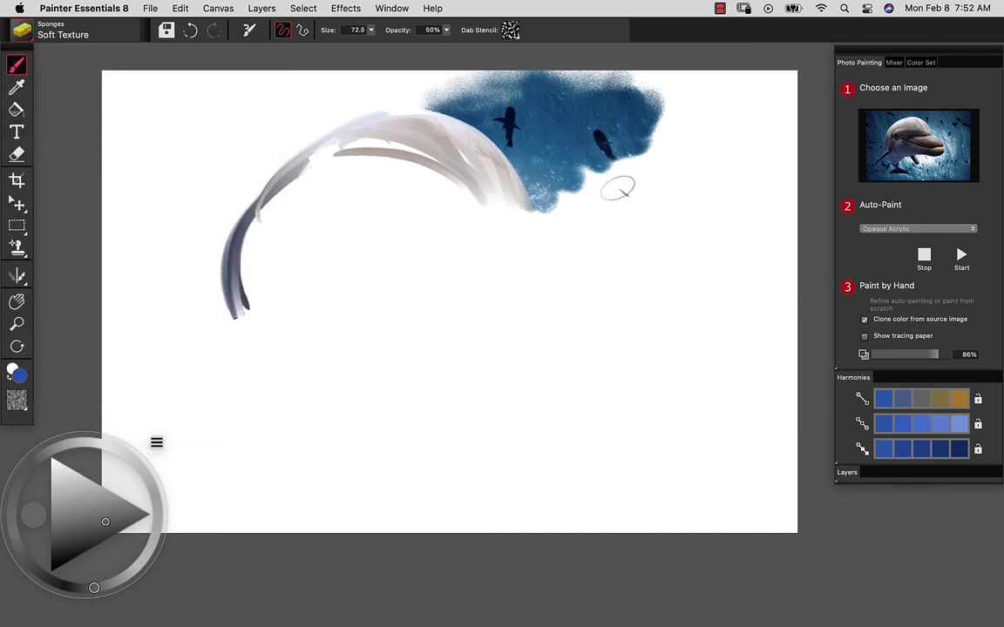
{"action": "mouse_move", "coordinate": [666, 188]}
{"action": "left_mouse_down"}
{"action": "mouse_move", "coordinate": [593, 145]}
{"action": "mouse_move", "coordinate": [547, 162]}
{"action": "mouse_move", "coordinate": [566, 165]}
{"action": "mouse_move", "coordinate": [557, 141]}
{"action": "left_mouse_up"}
{"action": "left_click_drag", "start_coordinate": [604, 197], "coordinate": [639, 226]}
{"action": "mouse_move", "coordinate": [566, 201]}
{"action": "left_mouse_down"}
{"action": "mouse_move", "coordinate": [627, 262]}
{"action": "mouse_move", "coordinate": [592, 218]}
{"action": "mouse_move", "coordinate": [629, 150]}
{"action": "mouse_move", "coordinate": [601, 131]}
{"action": "mouse_move", "coordinate": [654, 104]}
{"action": "mouse_move", "coordinate": [609, 83]}
{"action": "mouse_move", "coordinate": [732, 130]}
{"action": "left_mouse_up"}
{"action": "mouse_move", "coordinate": [795, 162]}
{"action": "left_mouse_down"}
{"action": "mouse_move", "coordinate": [787, 224]}
{"action": "mouse_move", "coordinate": [758, 279]}
{"action": "mouse_move", "coordinate": [705, 282]}
{"action": "mouse_move", "coordinate": [698, 299]}
{"action": "mouse_move", "coordinate": [655, 278]}
{"action": "mouse_move", "coordinate": [627, 208]}
{"action": "left_mouse_up"}
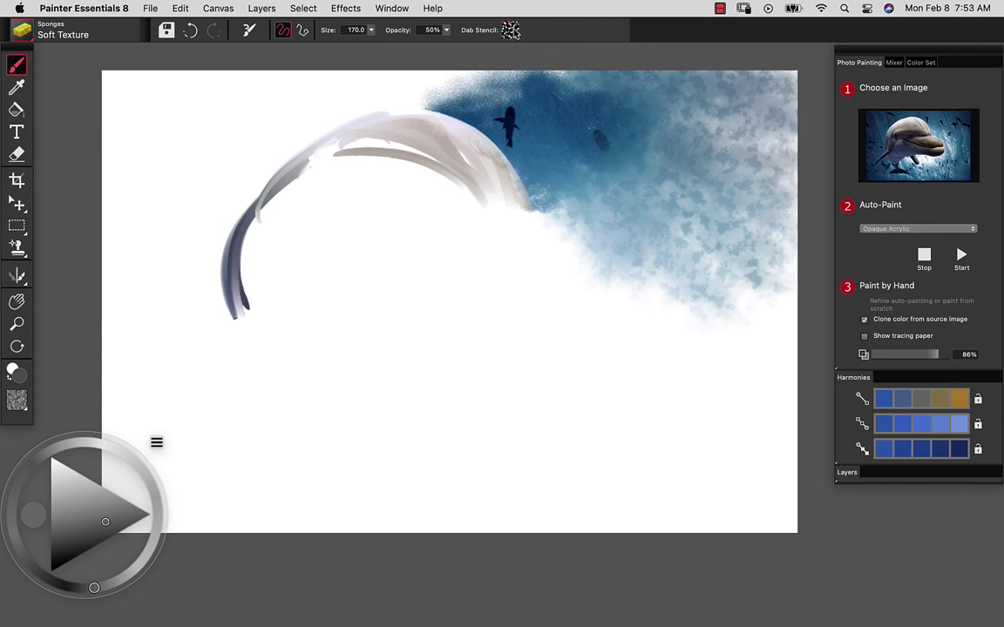
{"action": "left_click", "coordinate": [22, 31]}
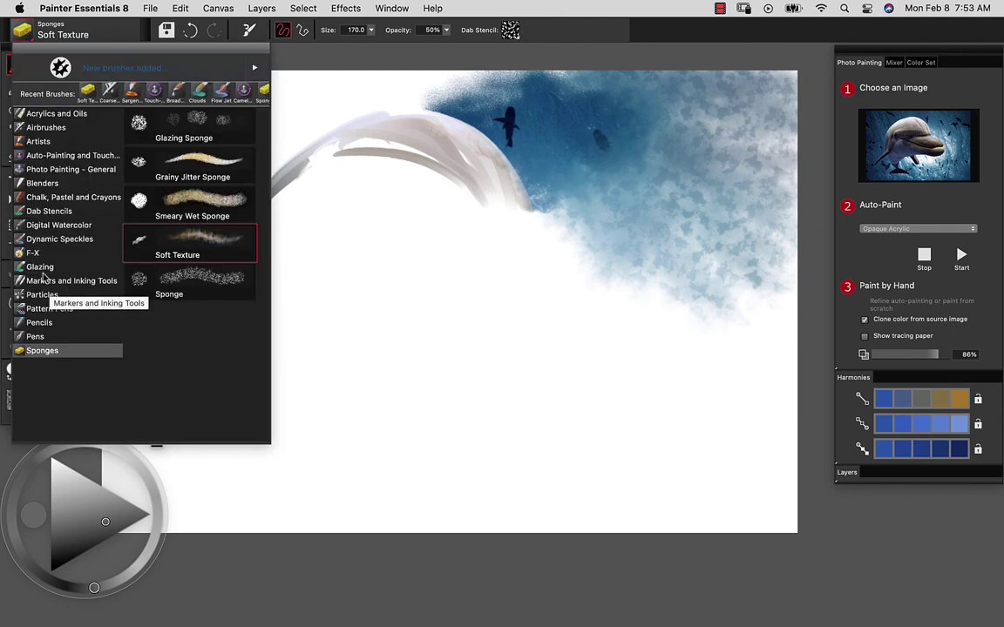
- Paint wispy blue Particle Grainy streaks diagonally across the upper left of the canvas
{"action": "left_click", "coordinate": [59, 241]}
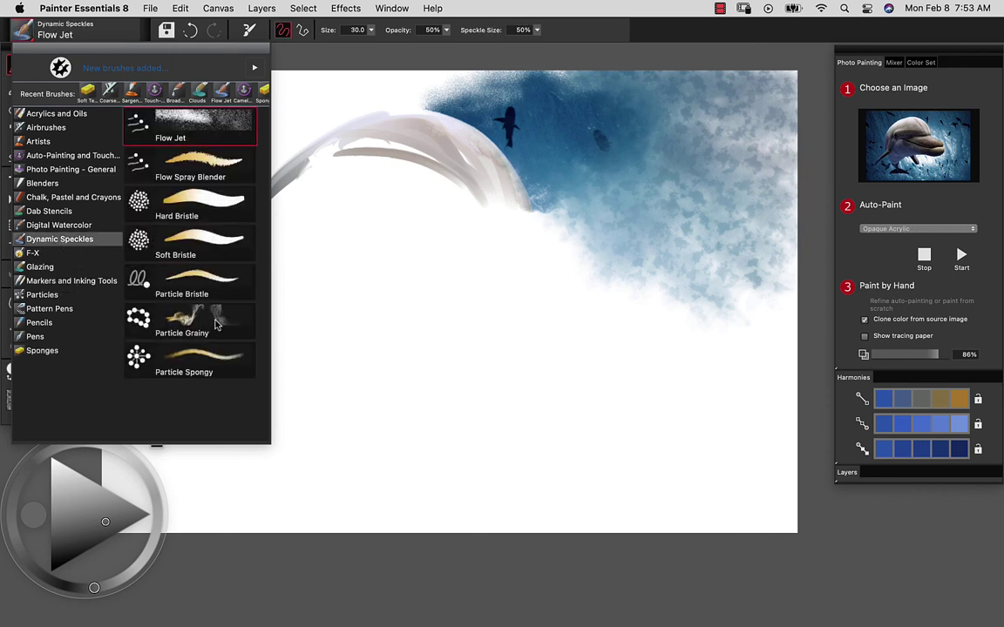
{"action": "left_click", "coordinate": [187, 321]}
{"action": "mouse_move", "coordinate": [135, 226]}
{"action": "left_mouse_down"}
{"action": "mouse_move", "coordinate": [204, 148]}
{"action": "mouse_move", "coordinate": [291, 149]}
{"action": "mouse_move", "coordinate": [378, 77]}
{"action": "mouse_move", "coordinate": [422, 83]}
{"action": "mouse_move", "coordinate": [184, 204]}
{"action": "mouse_move", "coordinate": [286, 189]}
{"action": "mouse_move", "coordinate": [280, 223]}
{"action": "mouse_move", "coordinate": [435, 163]}
{"action": "mouse_move", "coordinate": [459, 199]}
{"action": "mouse_move", "coordinate": [390, 265]}
{"action": "mouse_move", "coordinate": [422, 247]}
{"action": "mouse_move", "coordinate": [383, 225]}
{"action": "mouse_move", "coordinate": [435, 275]}
{"action": "mouse_move", "coordinate": [486, 247]}
{"action": "mouse_move", "coordinate": [500, 413]}
{"action": "left_mouse_up"}
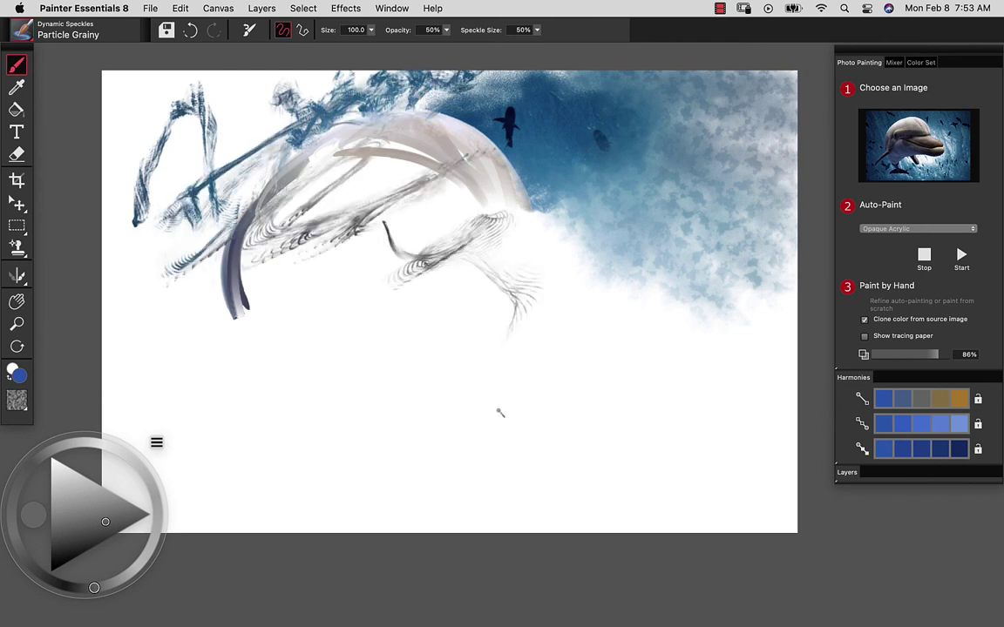
{"action": "left_click", "coordinate": [24, 31]}
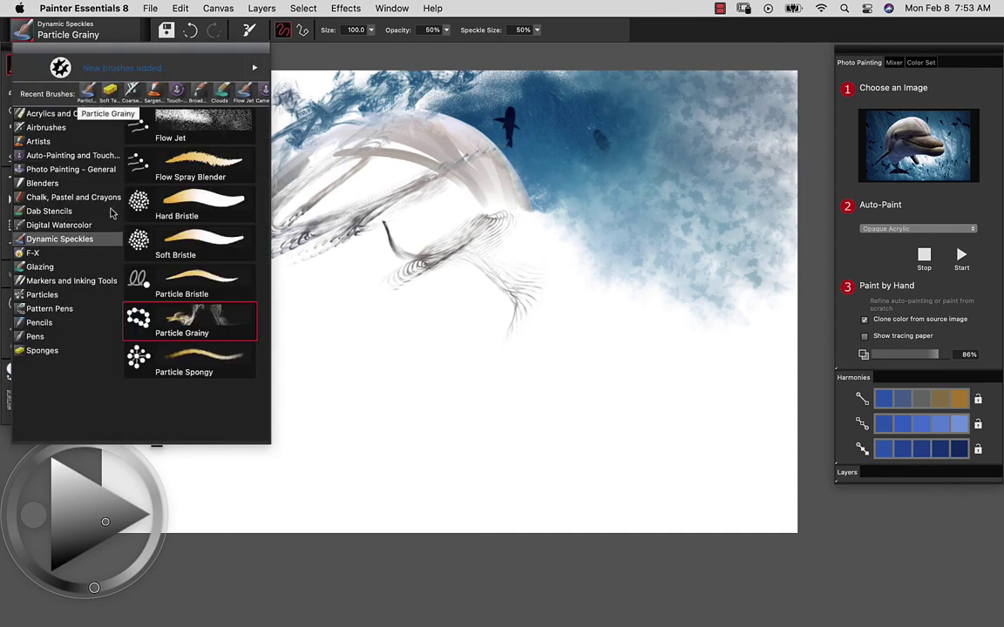
{"action": "left_click", "coordinate": [75, 157]}
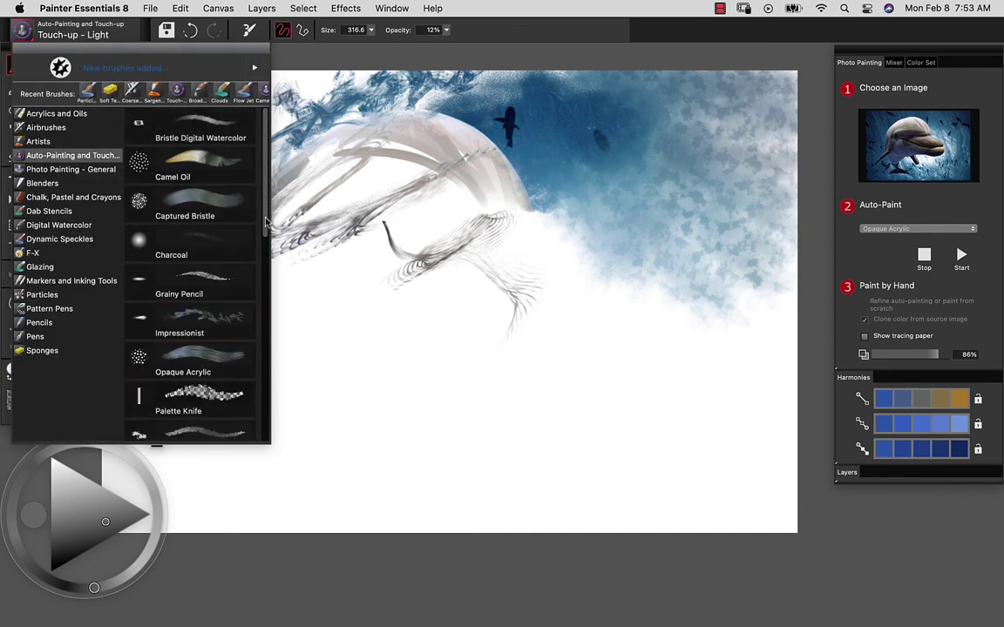
- Reveal the dolphin's head and snout using Touch-up - Hard at size 159.2
{"action": "left_click_drag", "start_coordinate": [266, 222], "coordinate": [269, 462]}
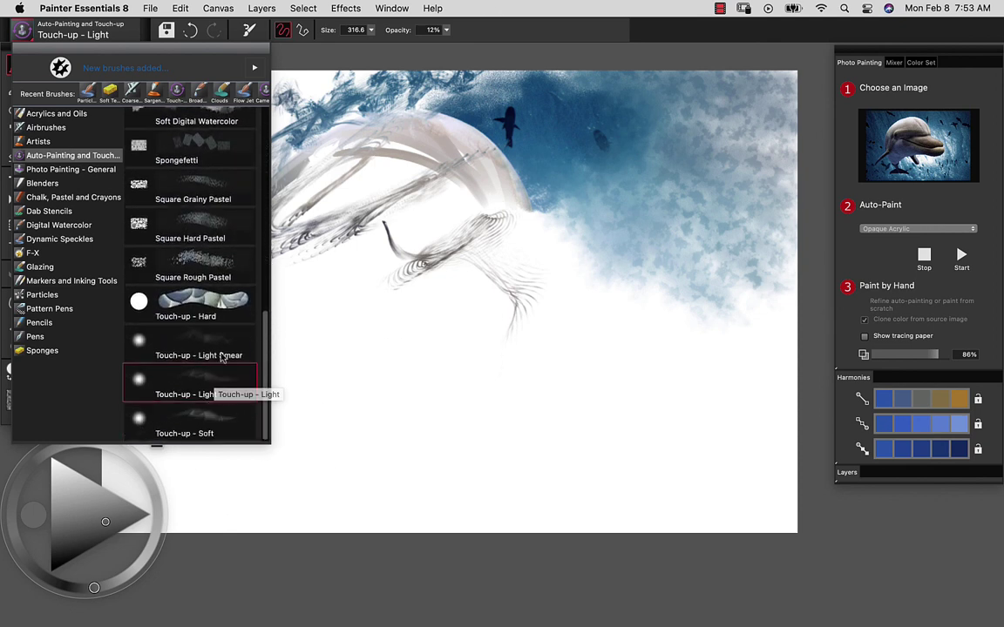
{"action": "left_click", "coordinate": [199, 305]}
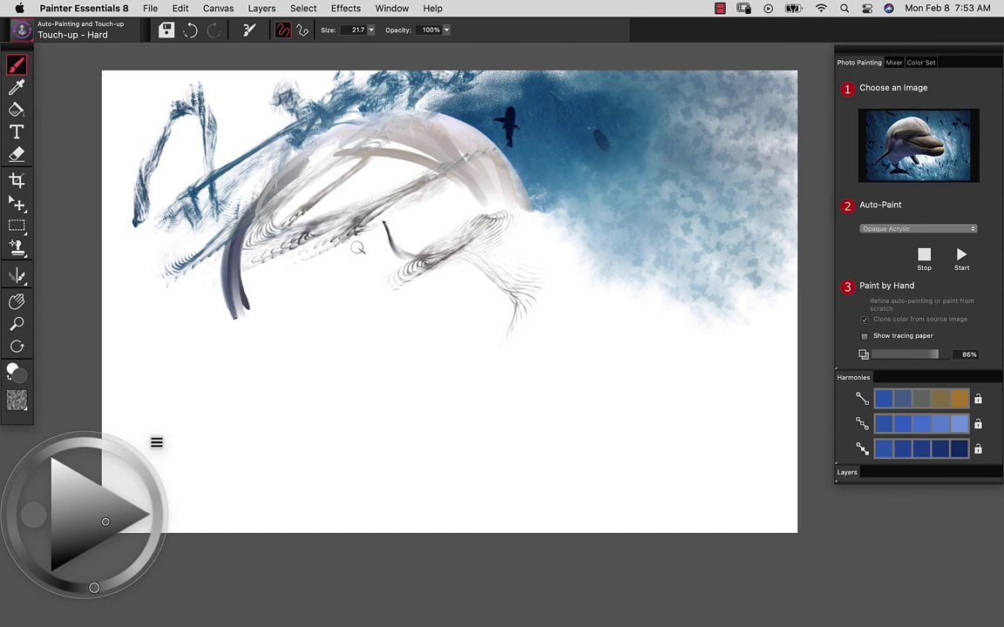
{"action": "mouse_move", "coordinate": [358, 248]}
{"action": "left_mouse_down"}
{"action": "mouse_move", "coordinate": [381, 266]}
{"action": "mouse_move", "coordinate": [348, 233]}
{"action": "mouse_move", "coordinate": [370, 213]}
{"action": "mouse_move", "coordinate": [331, 218]}
{"action": "left_mouse_up"}
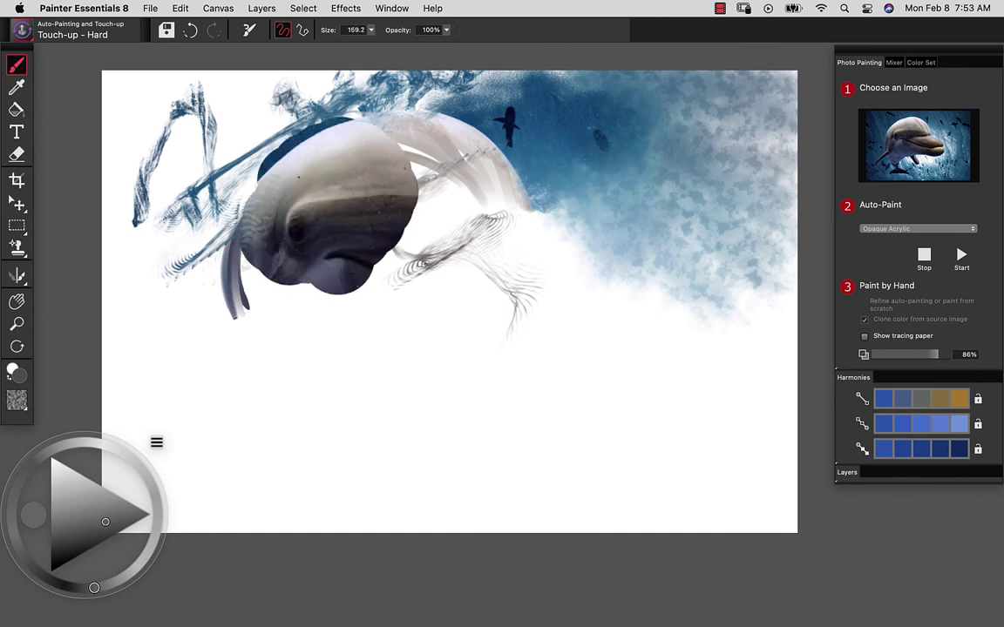
{"action": "mouse_move", "coordinate": [363, 137]}
{"action": "left_mouse_down"}
{"action": "mouse_move", "coordinate": [400, 174]}
{"action": "mouse_move", "coordinate": [416, 215]}
{"action": "mouse_move", "coordinate": [480, 227]}
{"action": "mouse_move", "coordinate": [501, 269]}
{"action": "mouse_move", "coordinate": [252, 266]}
{"action": "mouse_move", "coordinate": [349, 301]}
{"action": "mouse_move", "coordinate": [401, 305]}
{"action": "mouse_move", "coordinate": [505, 301]}
{"action": "mouse_move", "coordinate": [566, 261]}
{"action": "mouse_move", "coordinate": [531, 322]}
{"action": "mouse_move", "coordinate": [453, 340]}
{"action": "mouse_move", "coordinate": [348, 336]}
{"action": "mouse_move", "coordinate": [262, 314]}
{"action": "mouse_move", "coordinate": [204, 209]}
{"action": "left_mouse_up"}
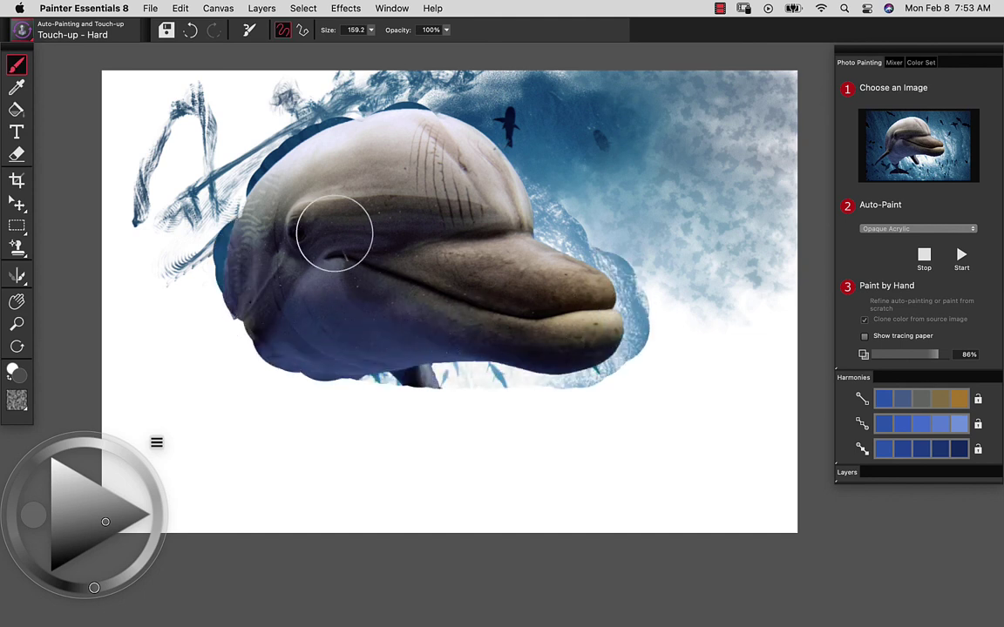